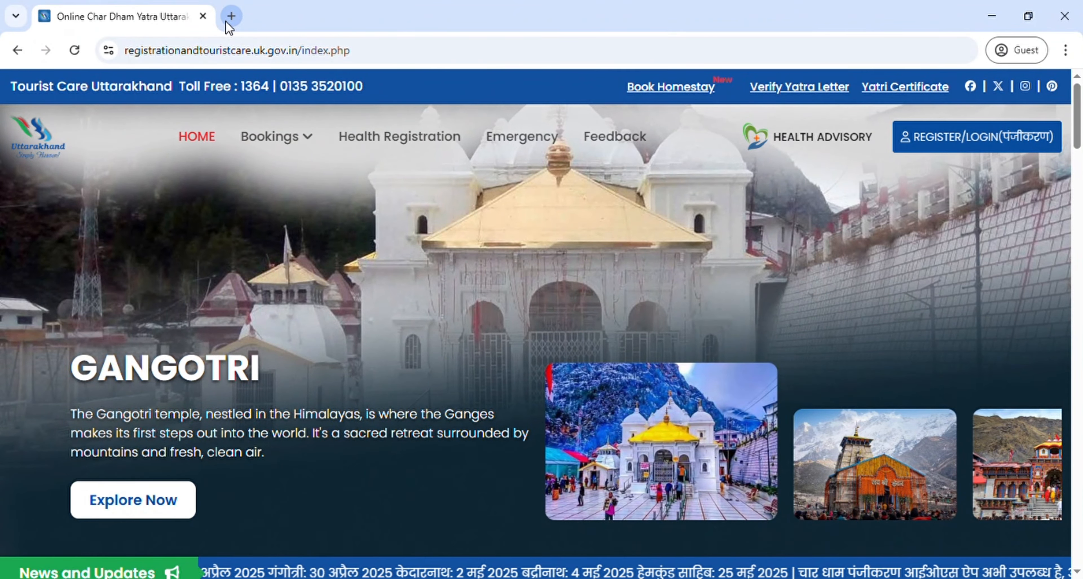
# Step: Search Google in a new tab for 'char dham yatra registration' and browse the results
pyautogui.click(231, 16)
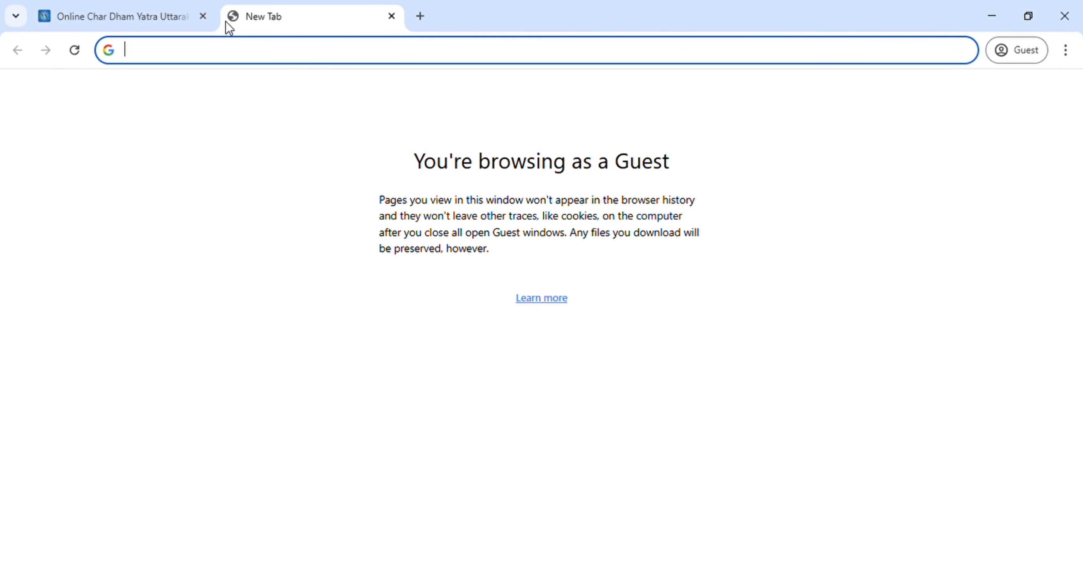
pyautogui.write('char ')
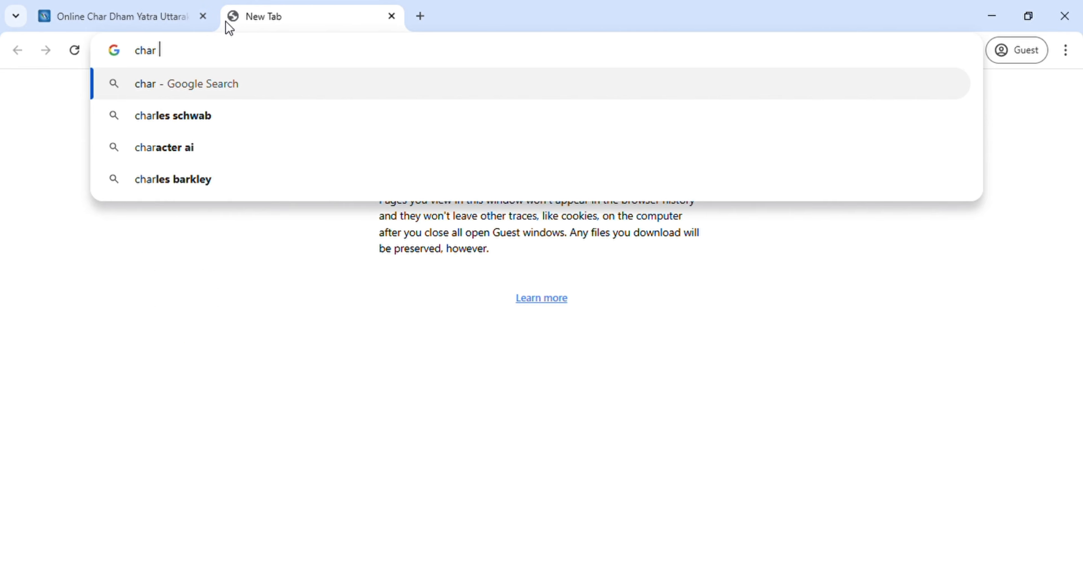
pyautogui.write('dham ')
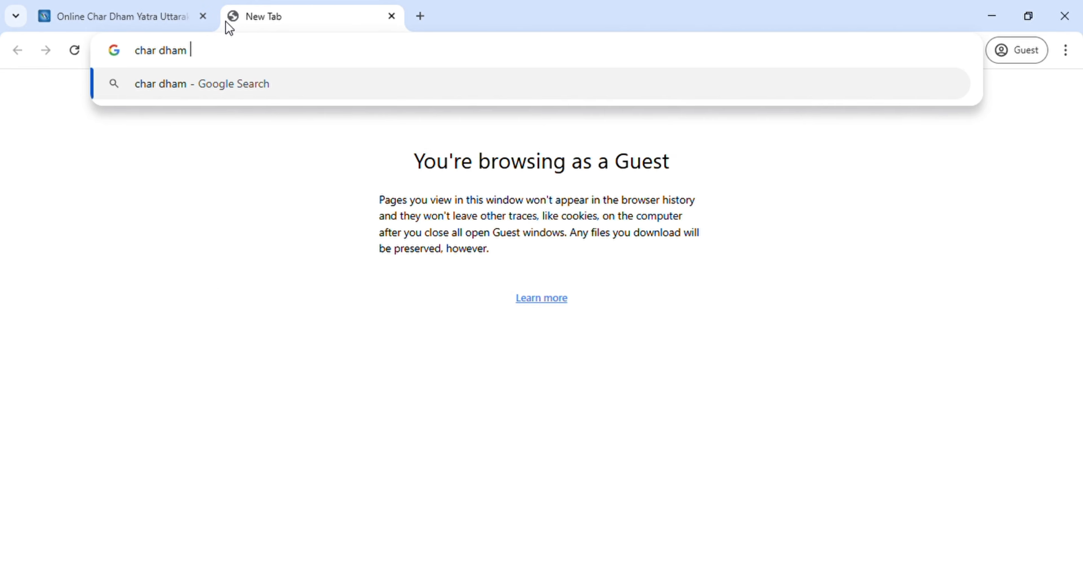
pyautogui.write('yatra ')
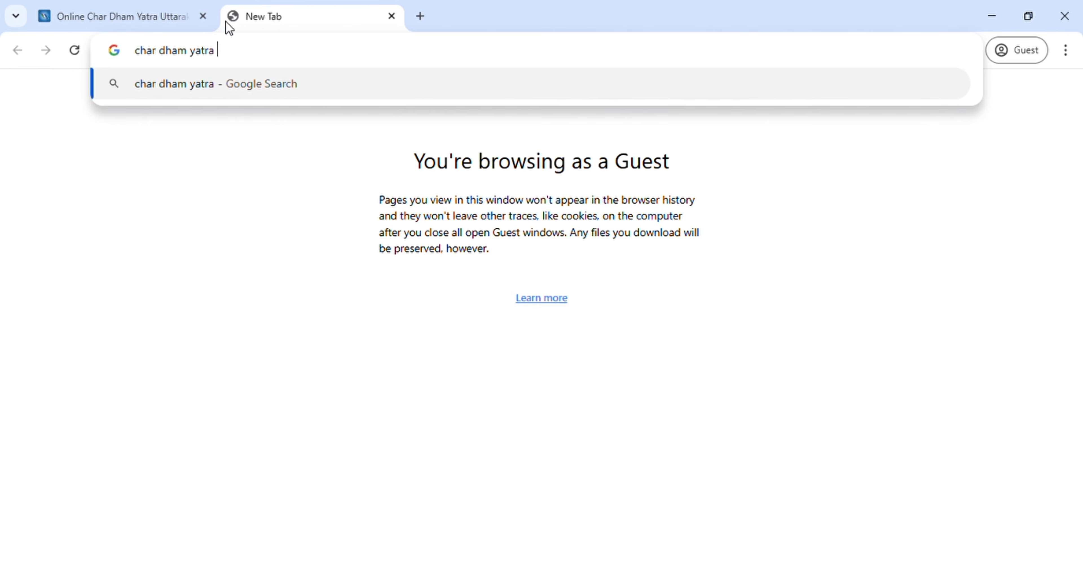
pyautogui.write('registra')
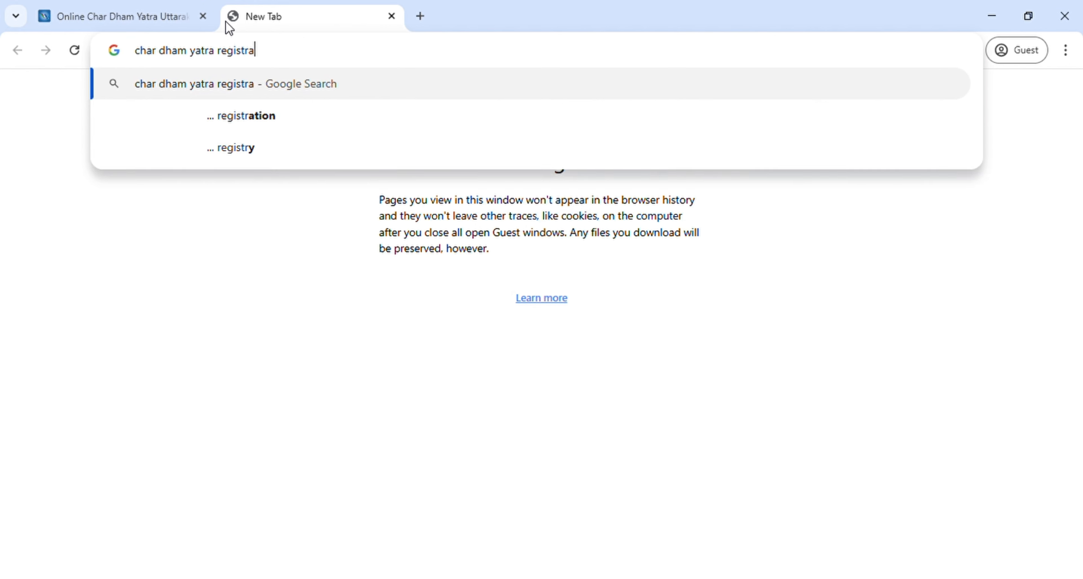
pyautogui.write('ti')
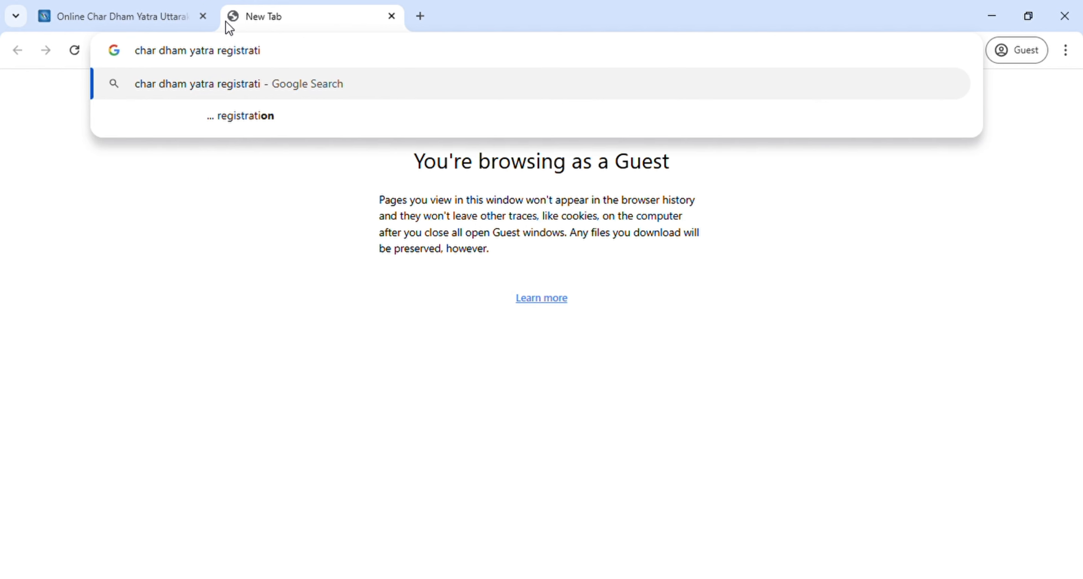
pyautogui.write('on')
pyautogui.press('Return')
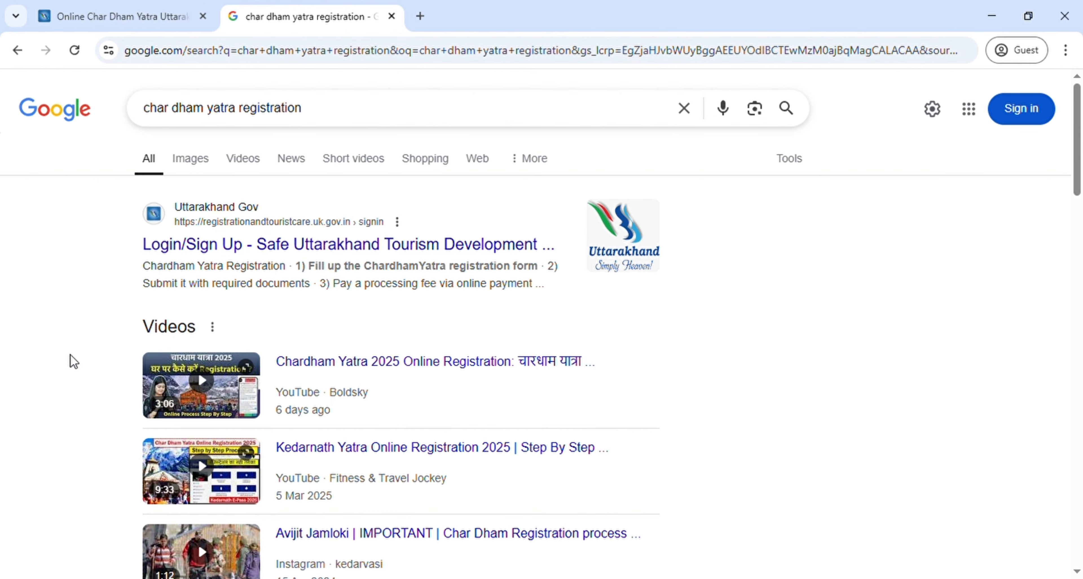
pyautogui.scroll(-5, 73, 360)
pyautogui.scroll(-8, 72, 360)
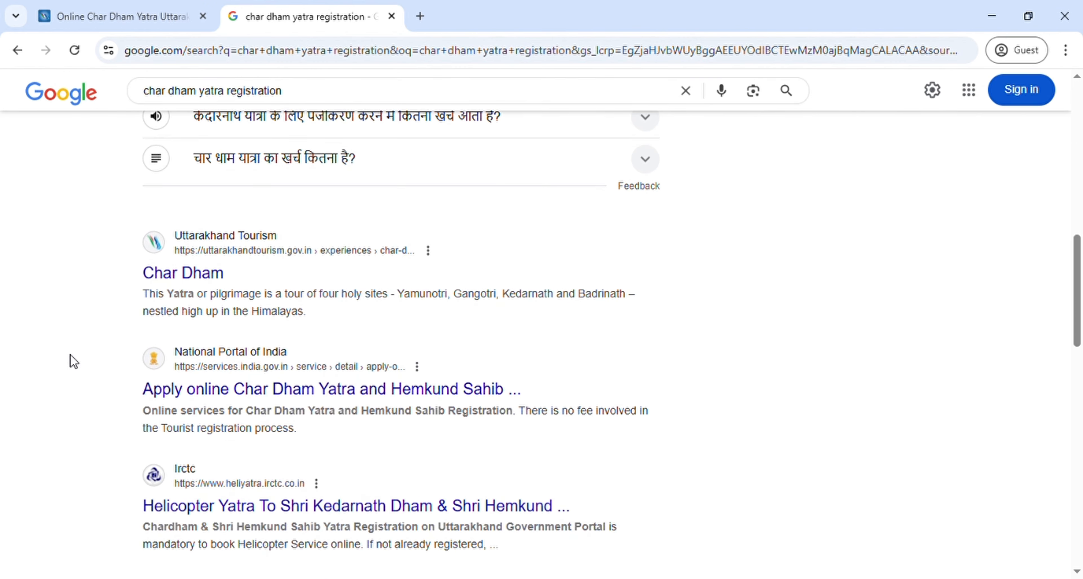
pyautogui.scroll(-2, 73, 360)
pyautogui.scroll(-1, 72, 360)
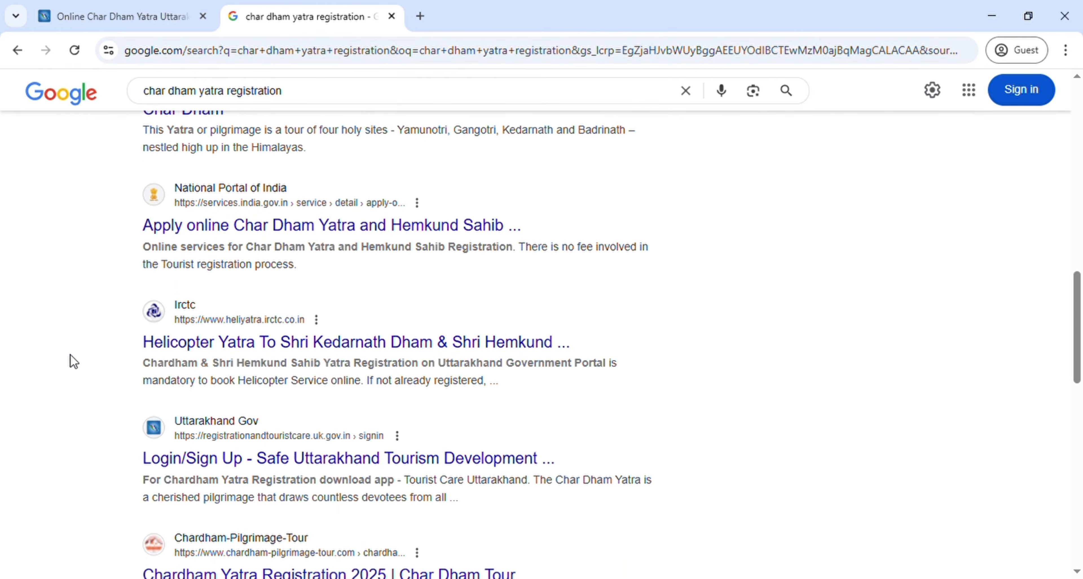
pyautogui.scroll(-5, 73, 361)
pyautogui.scroll(20, 70, 362)
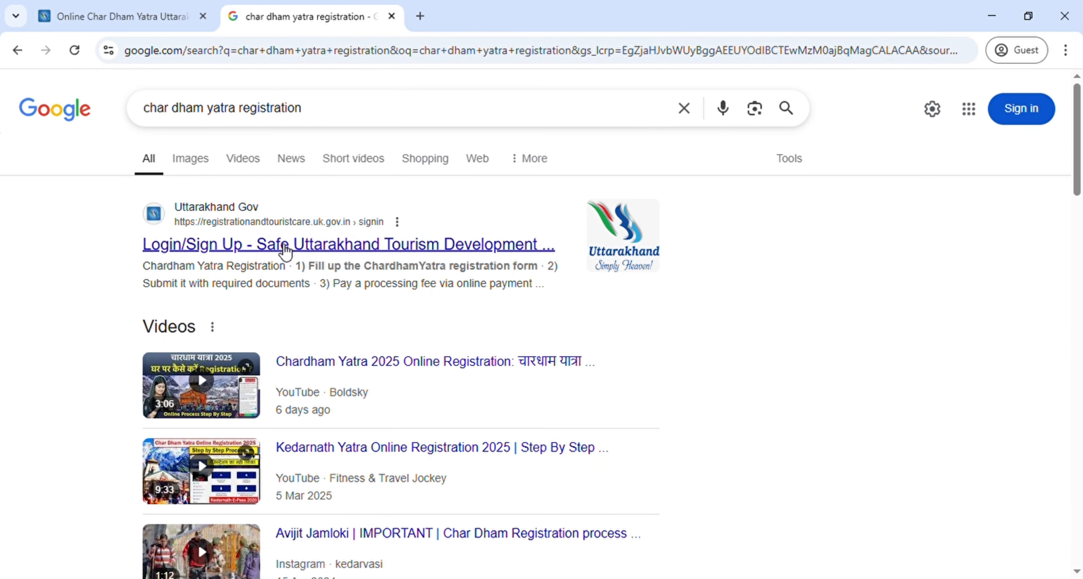
# Step: Open the Uttarakhand Login/Sign Up result and fill in the pilgrim's name and mobile number
pyautogui.click(236, 235)
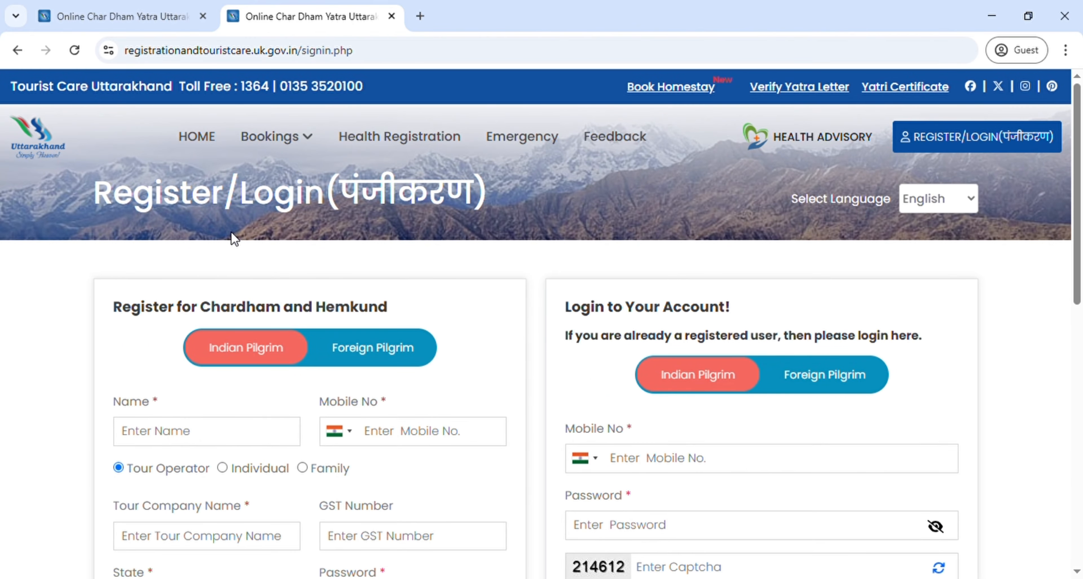
pyautogui.scroll(-3, 230, 231)
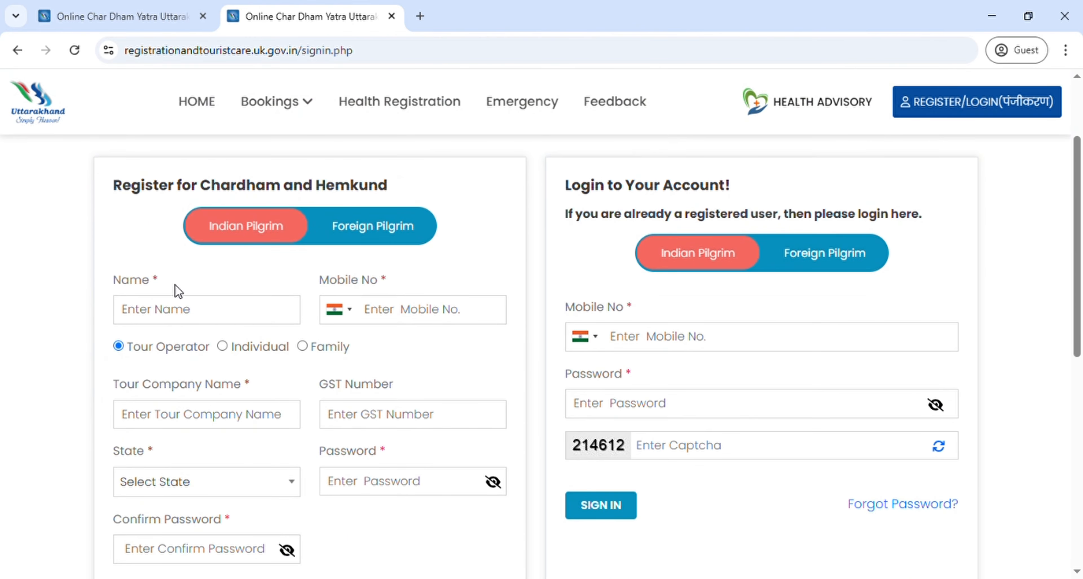
pyautogui.click(173, 318)
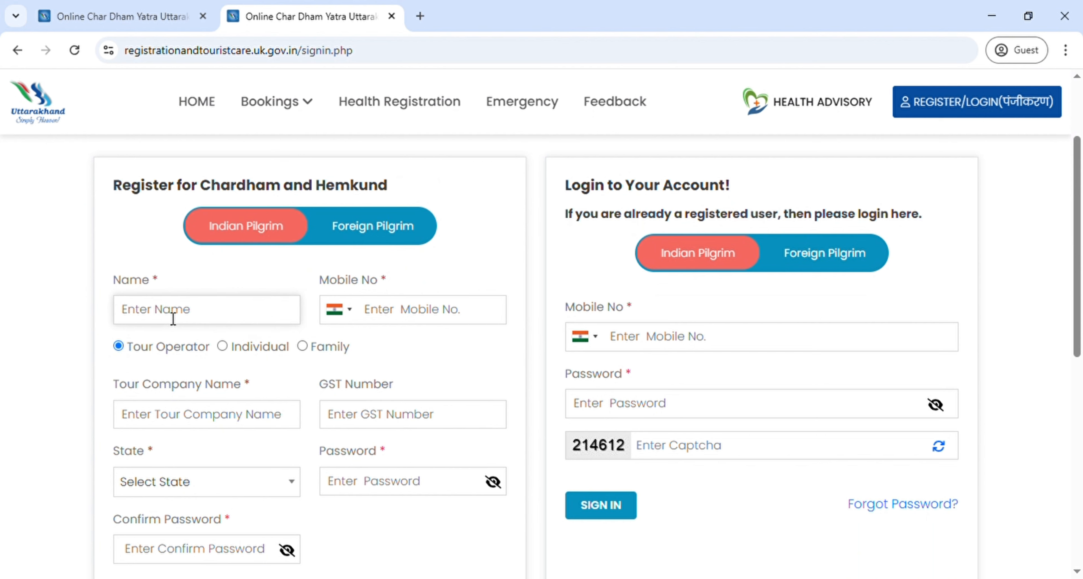
pyautogui.write('Madhu')
pyautogui.press('Tab')
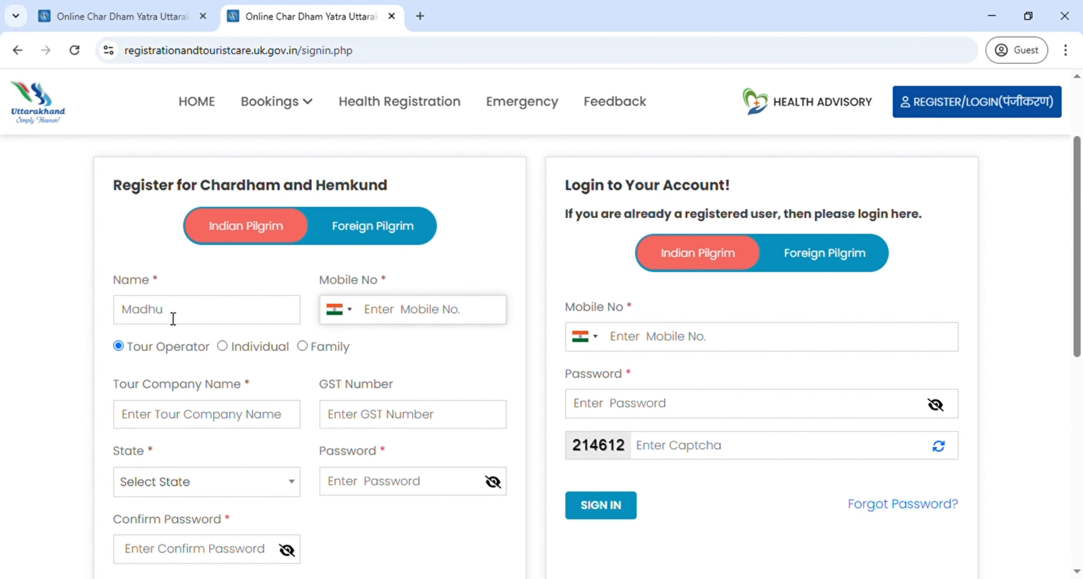
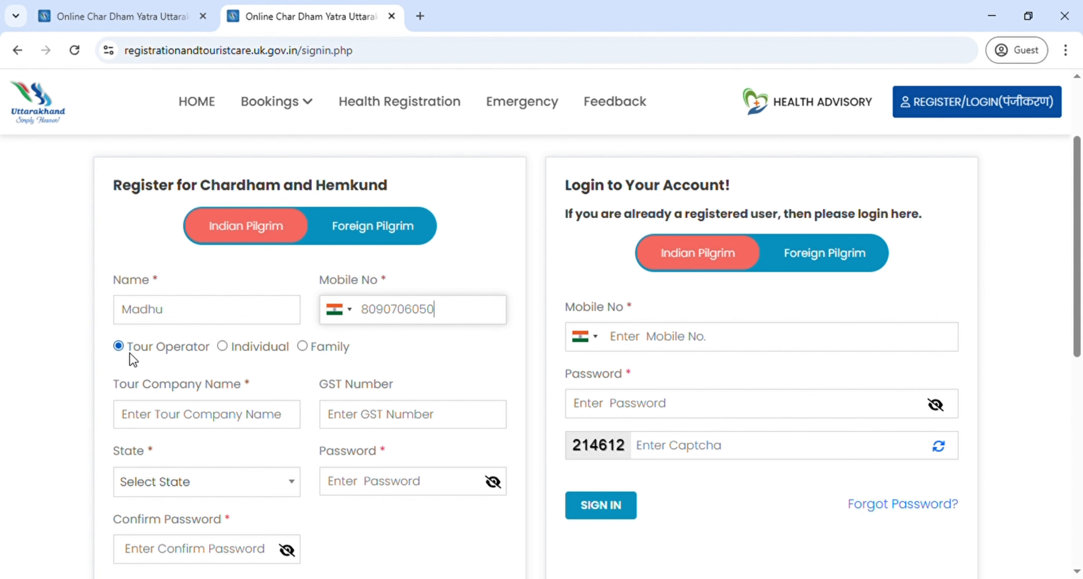
pyautogui.click(180, 414)
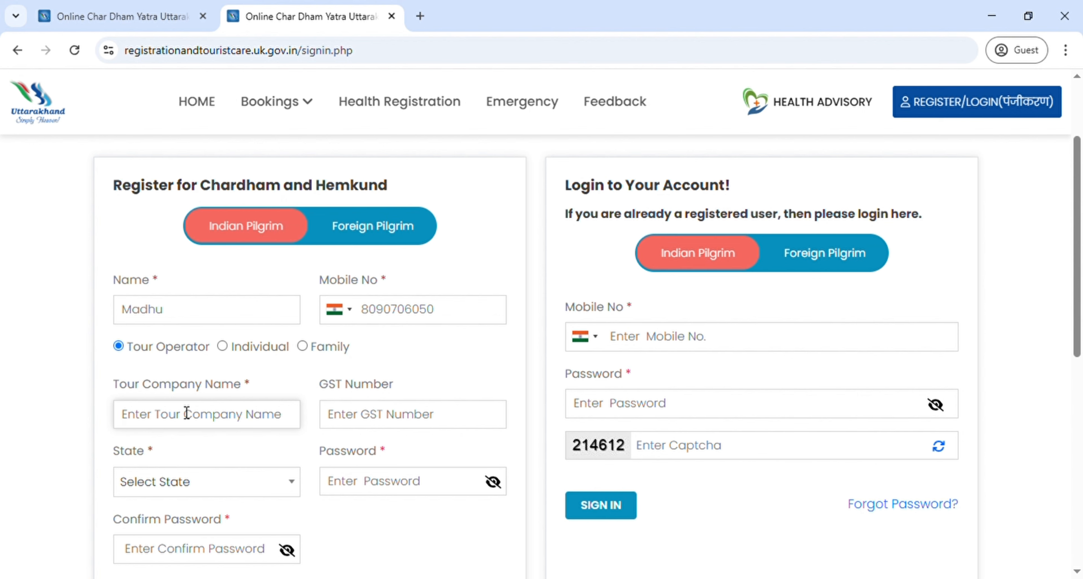
# Step: Switch the registration type to Individual and enter the account password and its confirmation
pyautogui.click(222, 347)
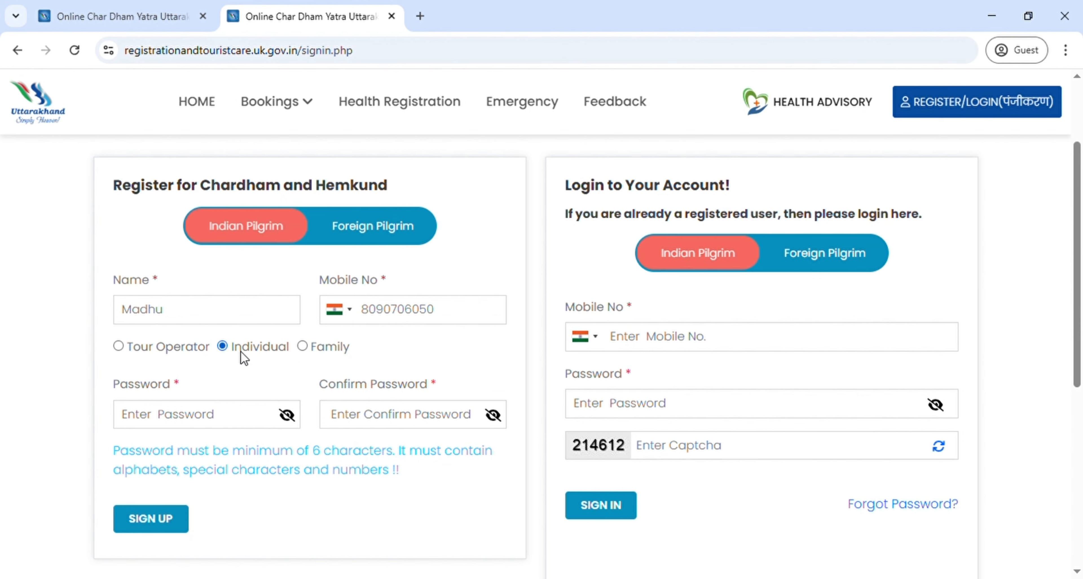
pyautogui.click(190, 416)
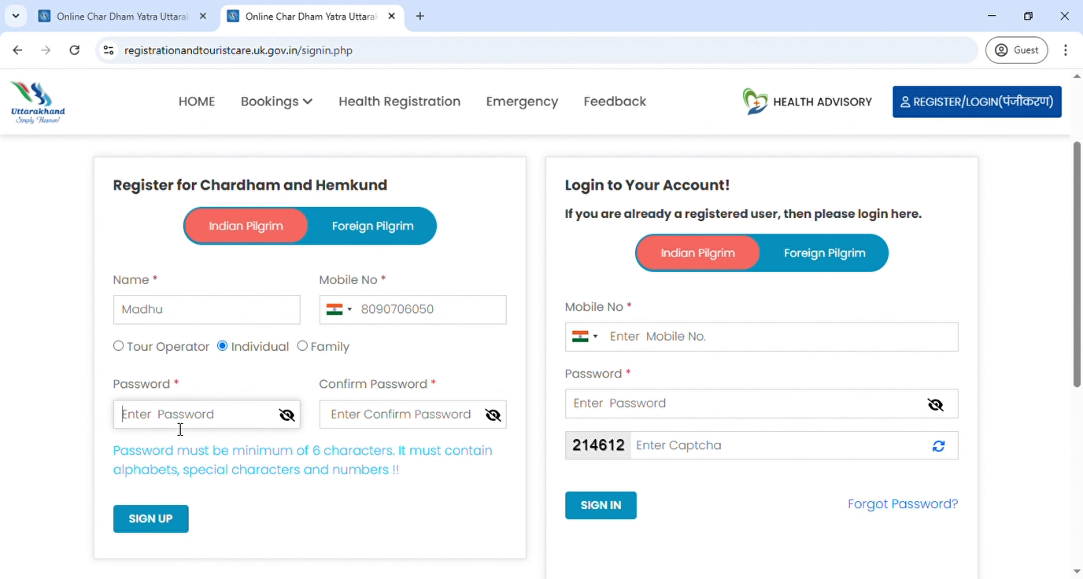
pyautogui.write('M')
pyautogui.press('BackSpace')
pyautogui.write('•••••')
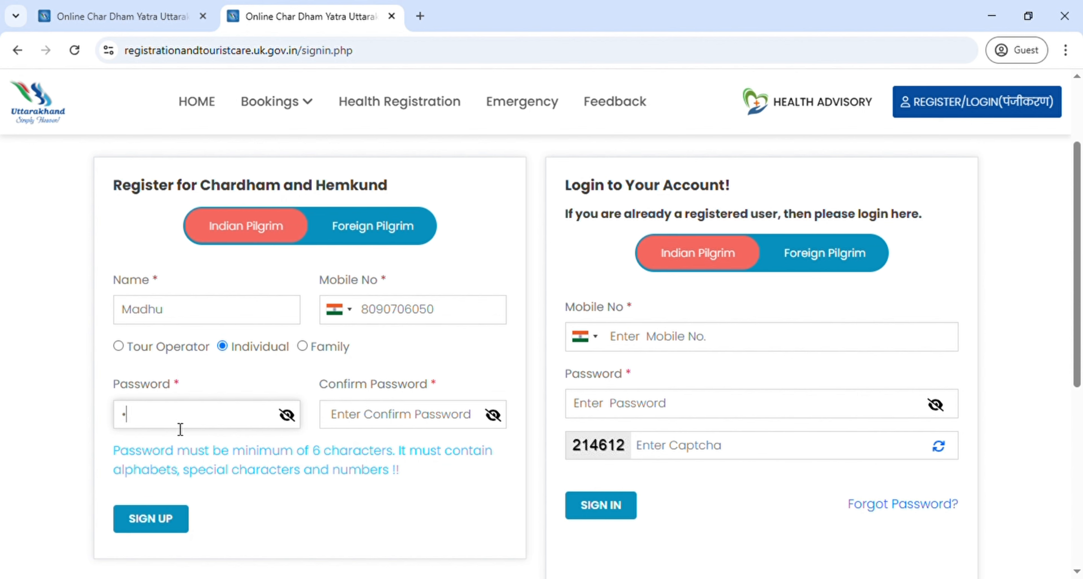
pyautogui.write('••••')
pyautogui.click(370, 418)
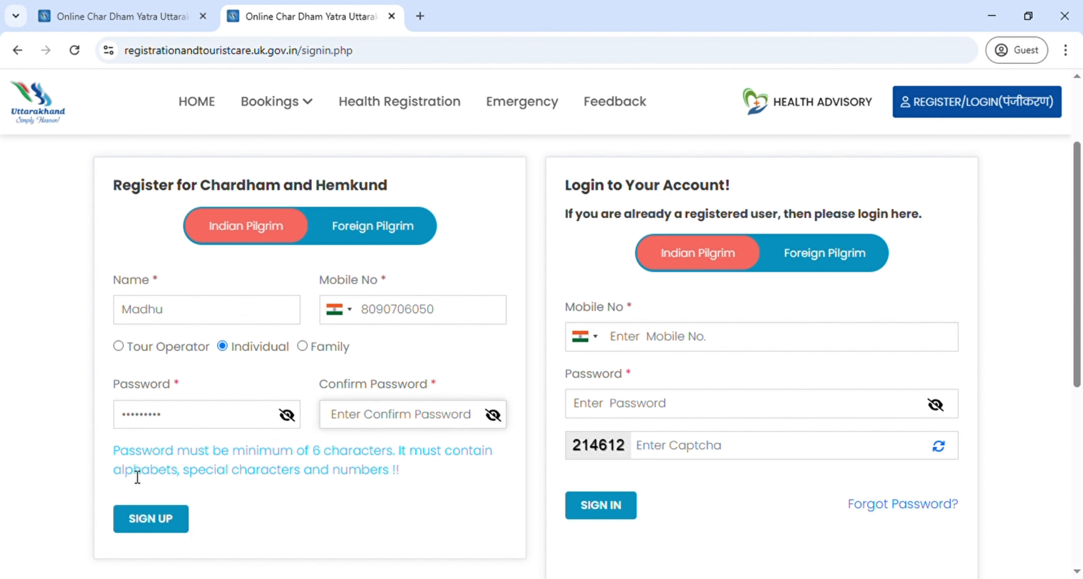
pyautogui.moveTo(126, 476); pyautogui.dragTo(347, 469)
pyautogui.click(347, 427)
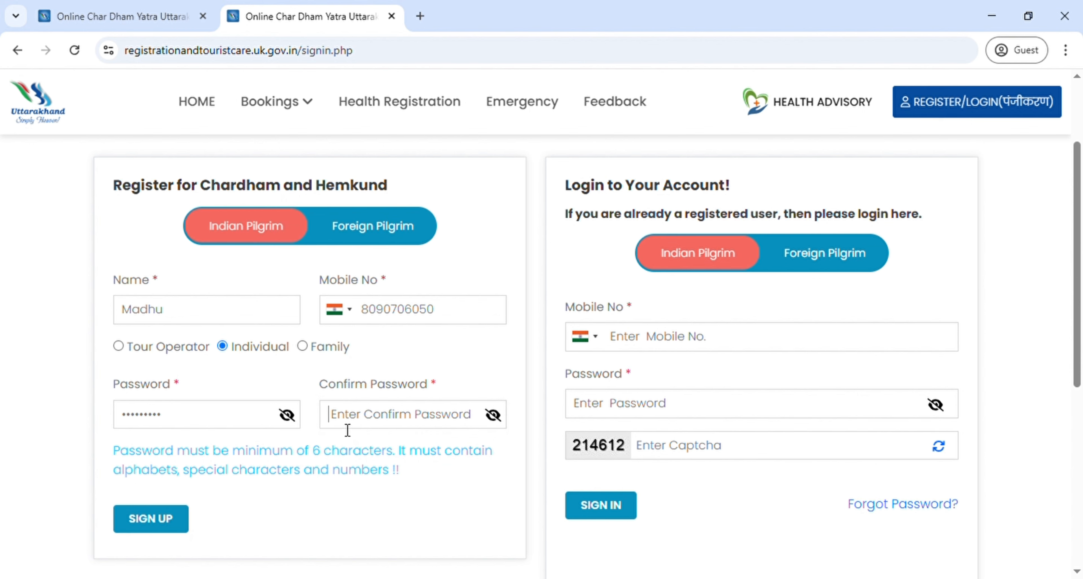
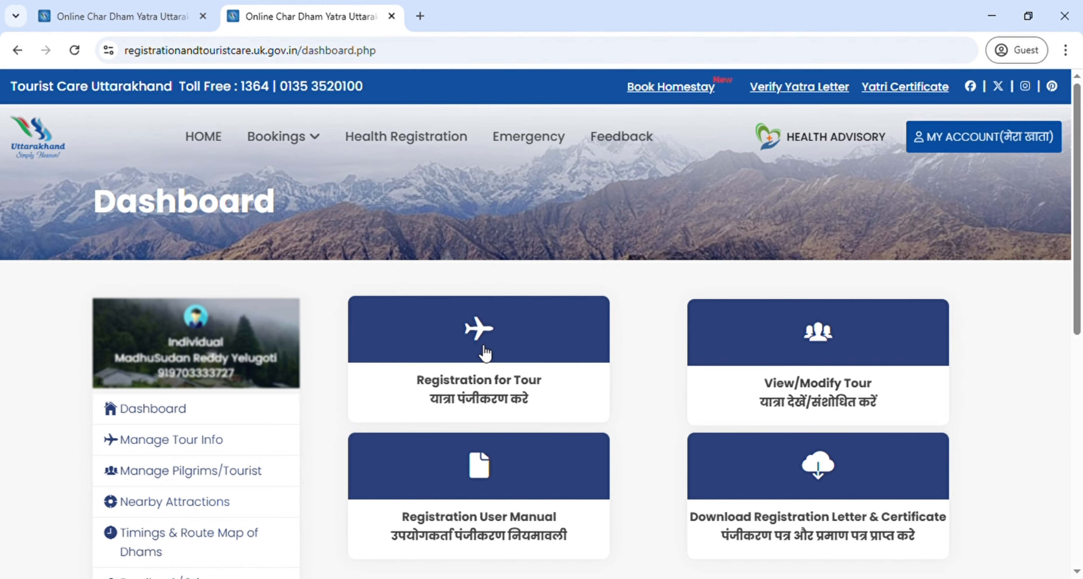
# Step: Open the Registration for Tour card from the Dashboard
pyautogui.scroll(-2, 483, 349)
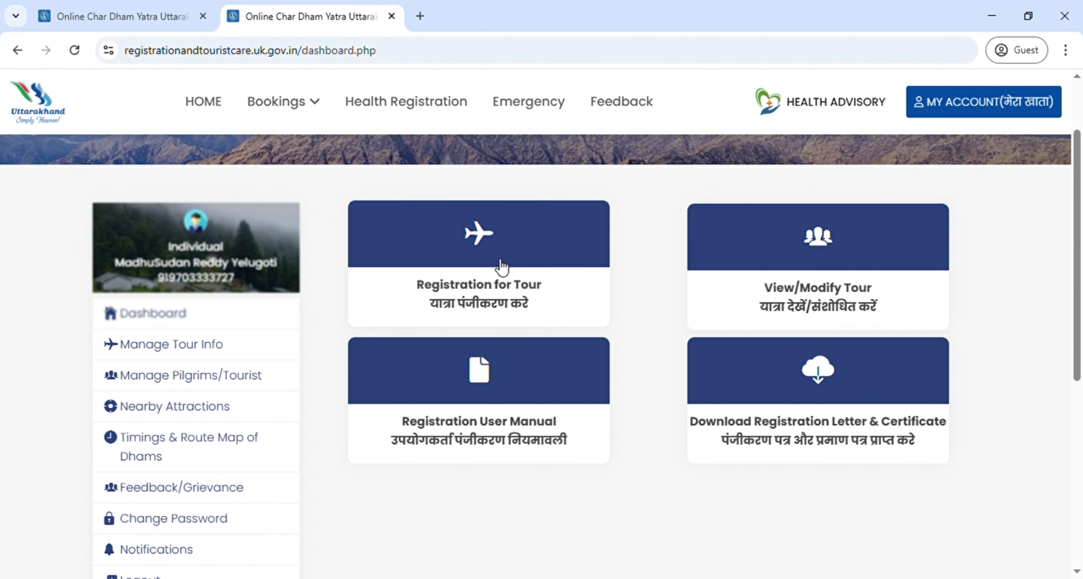
pyautogui.click(483, 256)
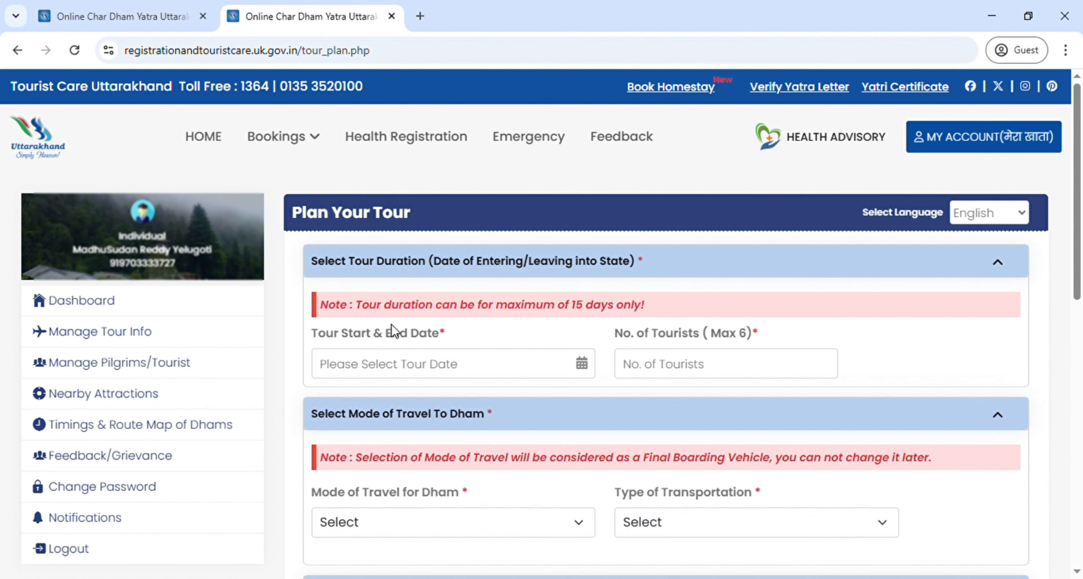
# Step: Set the tour dates to 01-06-2025 through 15-06-2025
pyautogui.moveTo(348, 305); pyautogui.dragTo(658, 307)
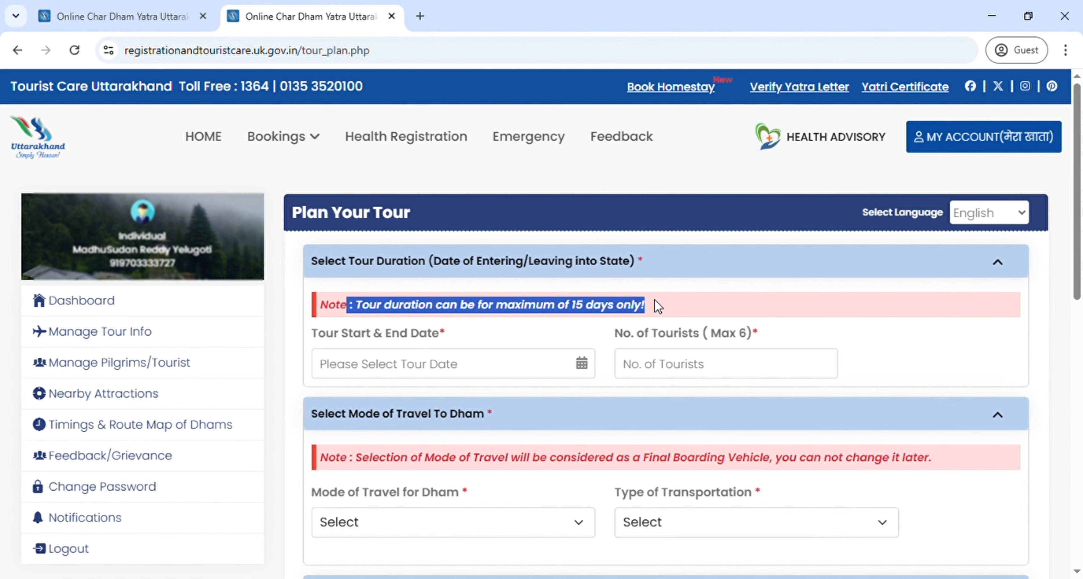
pyautogui.click(589, 371)
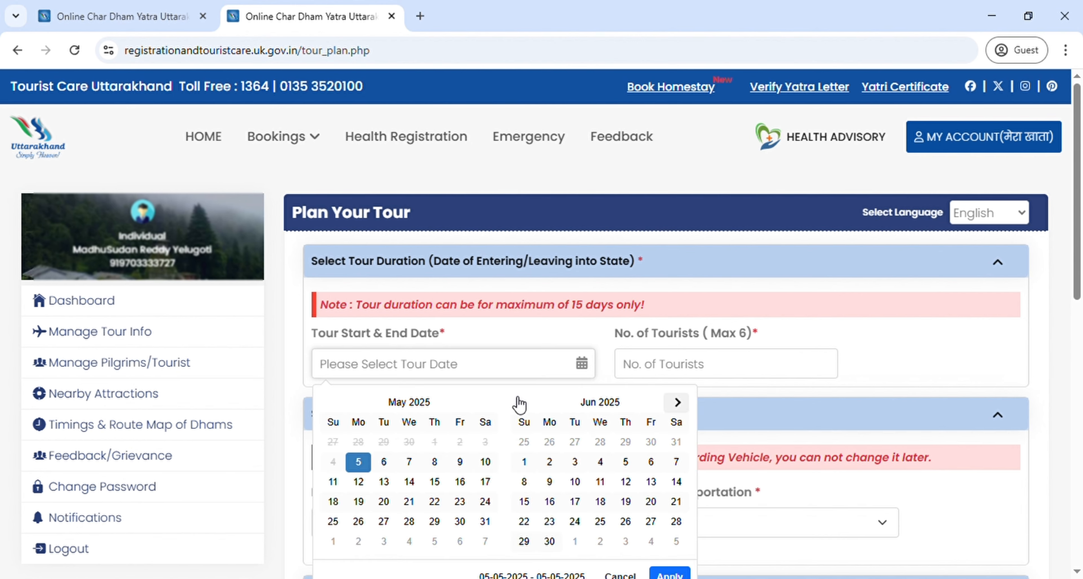
pyautogui.click(531, 465)
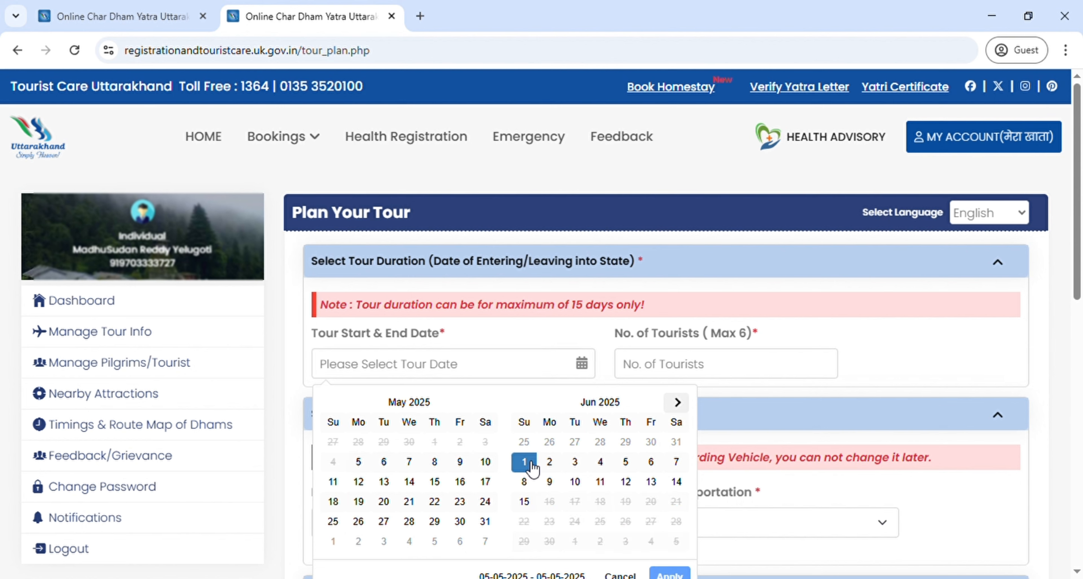
pyautogui.click(529, 504)
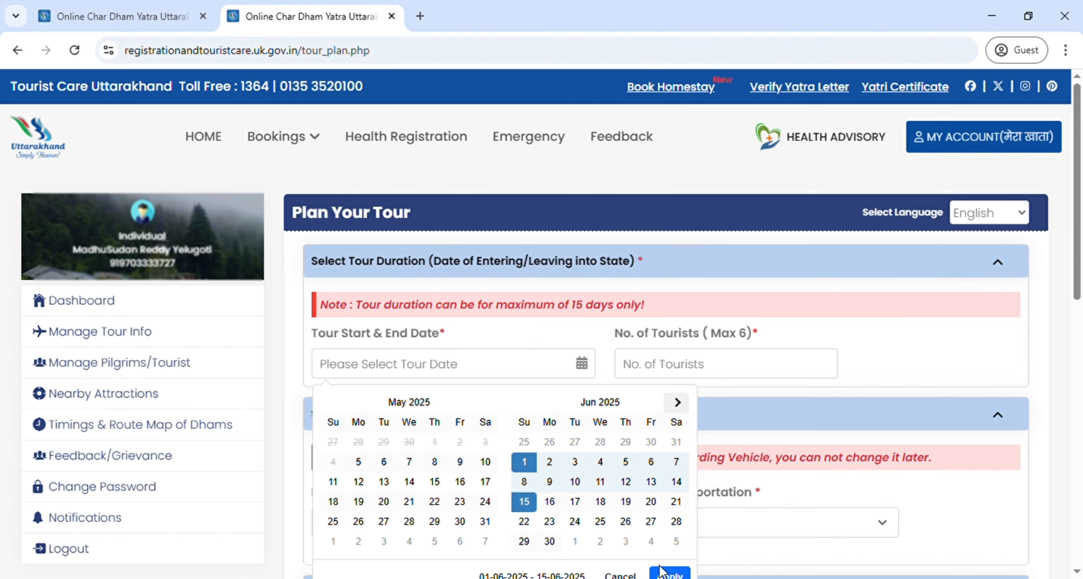
pyautogui.scroll(-2, 659, 570)
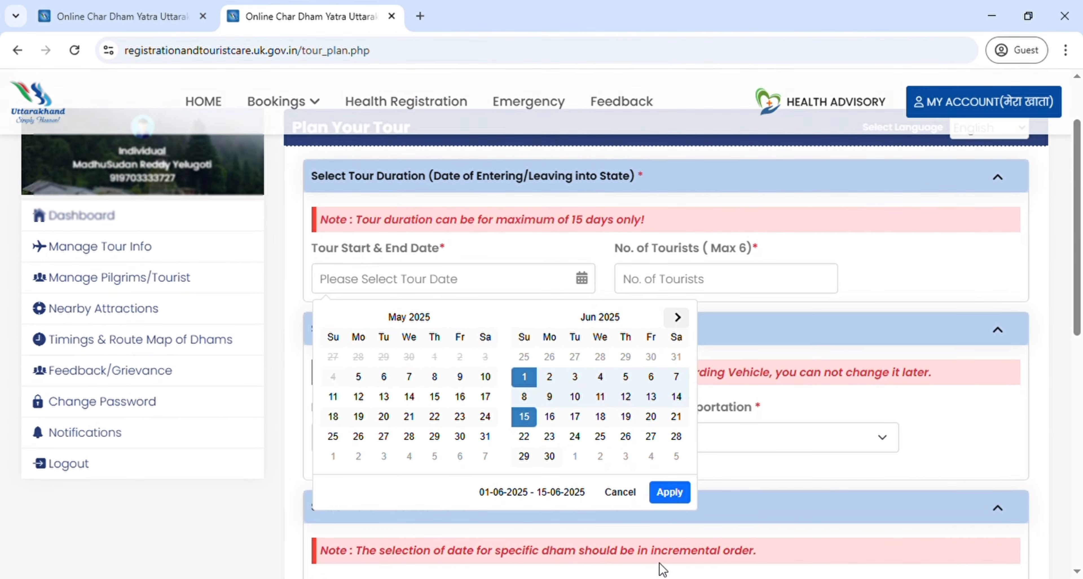
pyautogui.click(669, 492)
# Step: Enter 1 as the number of tourists
pyautogui.click(662, 283)
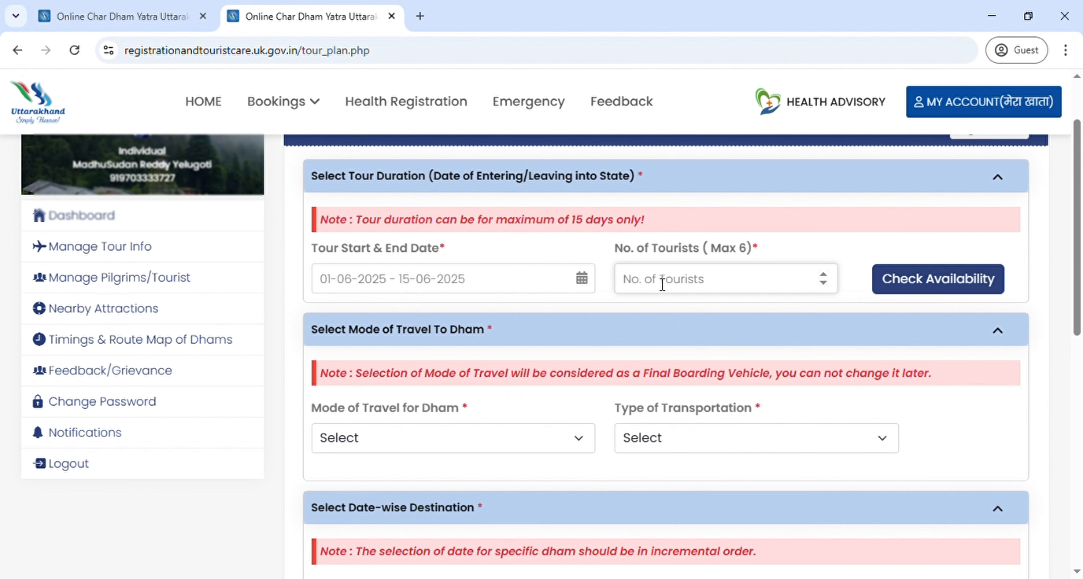
pyautogui.write('12')
pyautogui.press('BackSpace')
pyautogui.press('BackSpace')
pyautogui.write('1')
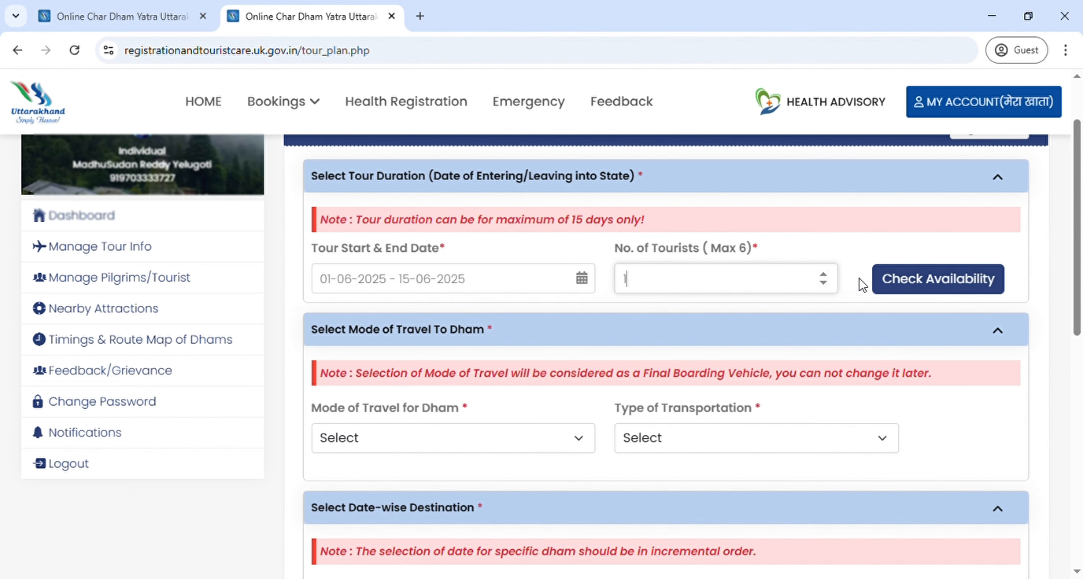
# Step: Check availability and review the June 2025 slots listed for each dham
pyautogui.click(921, 289)
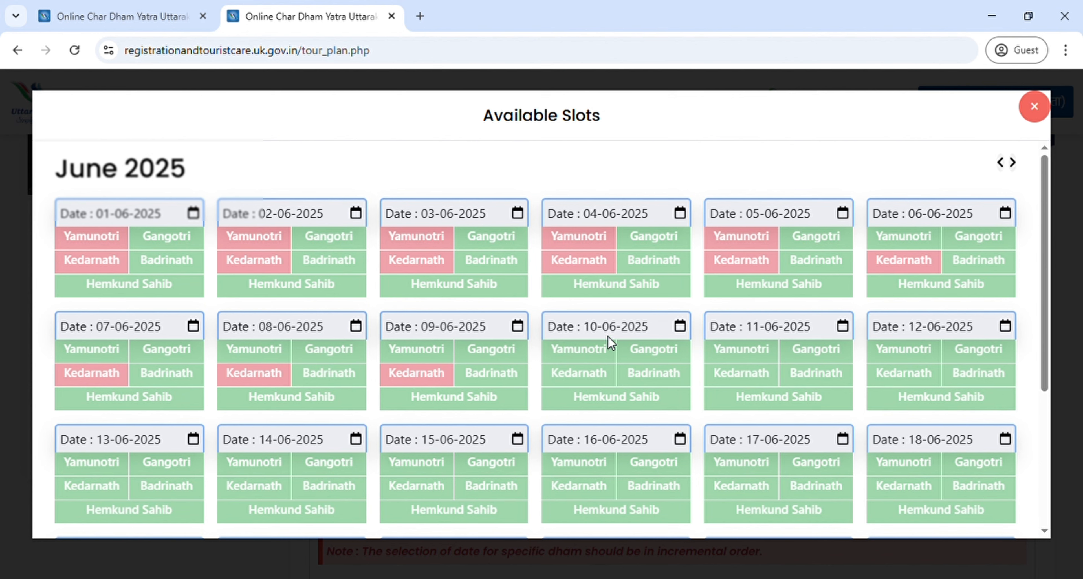
pyautogui.scroll(-4, 672, 328)
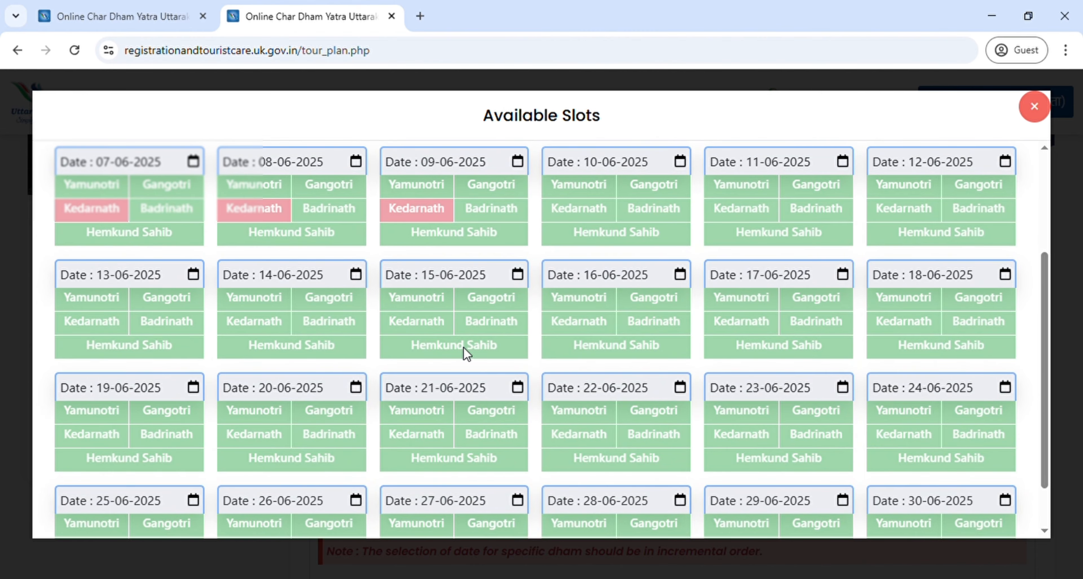
pyautogui.scroll(-2, 159, 501)
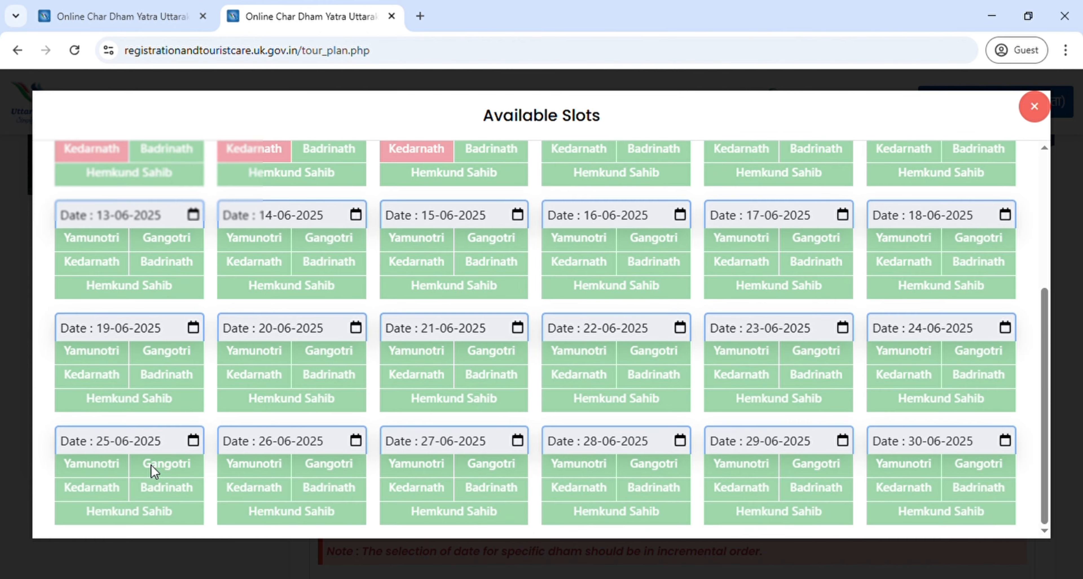
pyautogui.scroll(8, 299, 433)
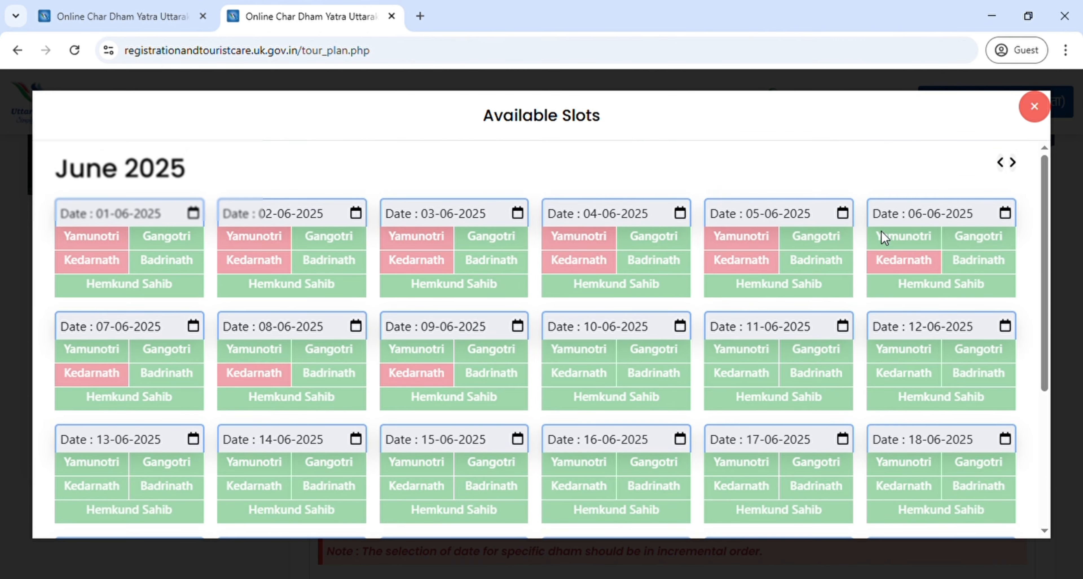
# Step: Close the slots window and set Mode of Travel for Dham to By Walking
pyautogui.click(1034, 107)
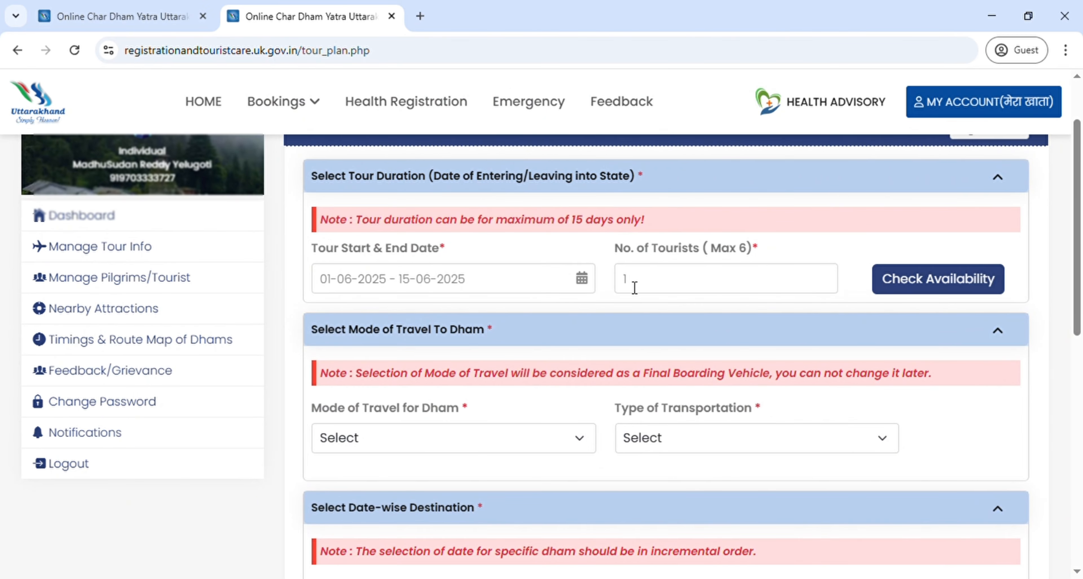
pyautogui.scroll(-2, 637, 337)
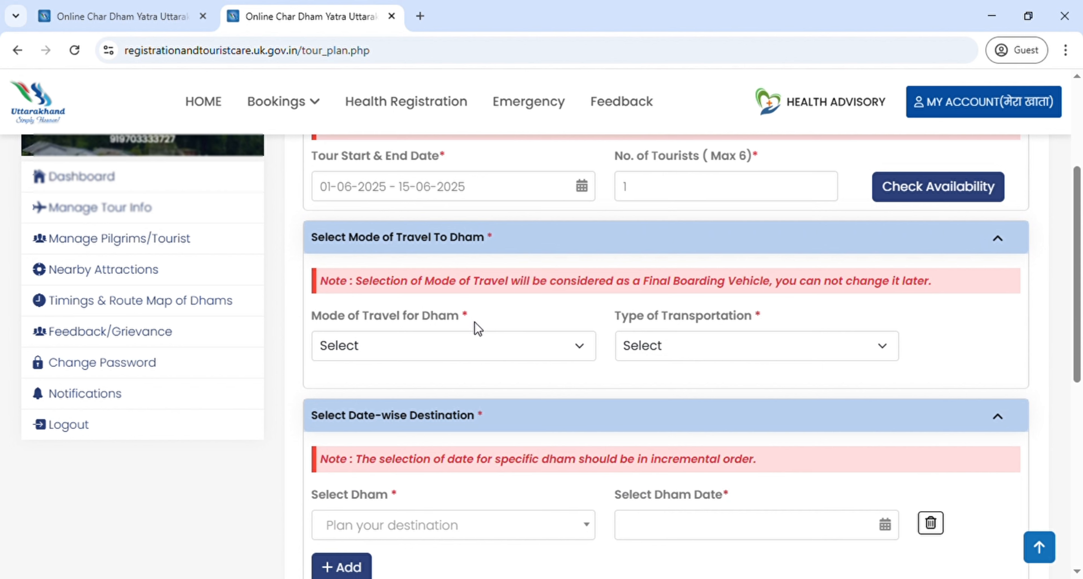
pyautogui.click(492, 352)
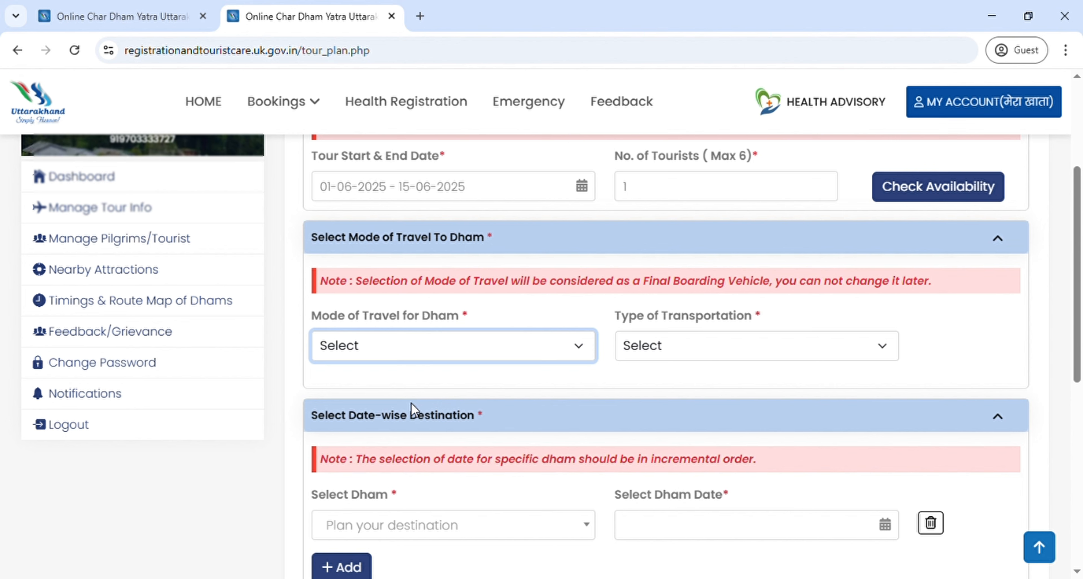
pyautogui.press('Down')
pyautogui.click(658, 354)
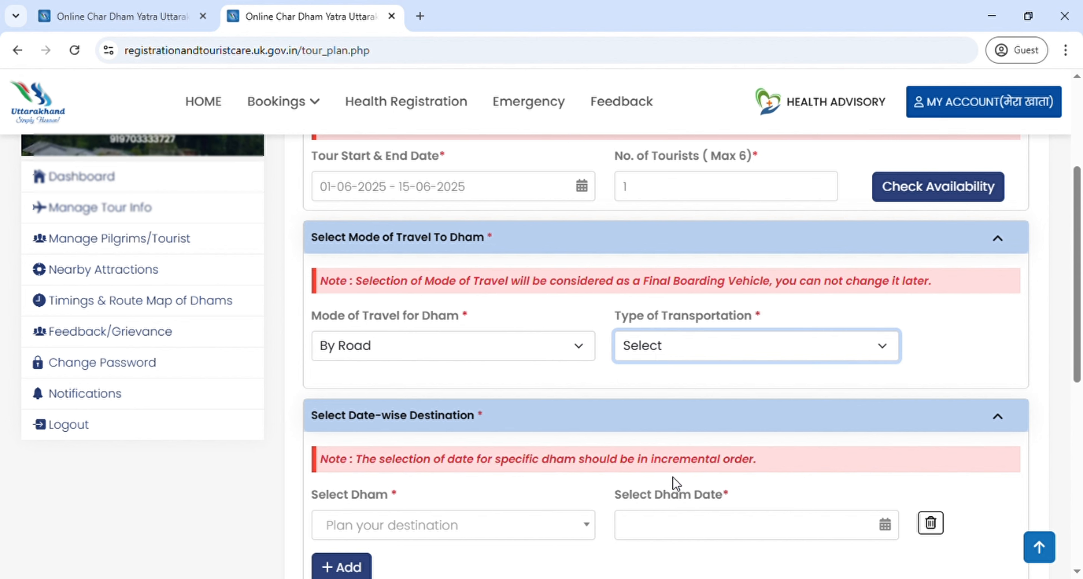
pyautogui.click(583, 372)
pyautogui.click(542, 352)
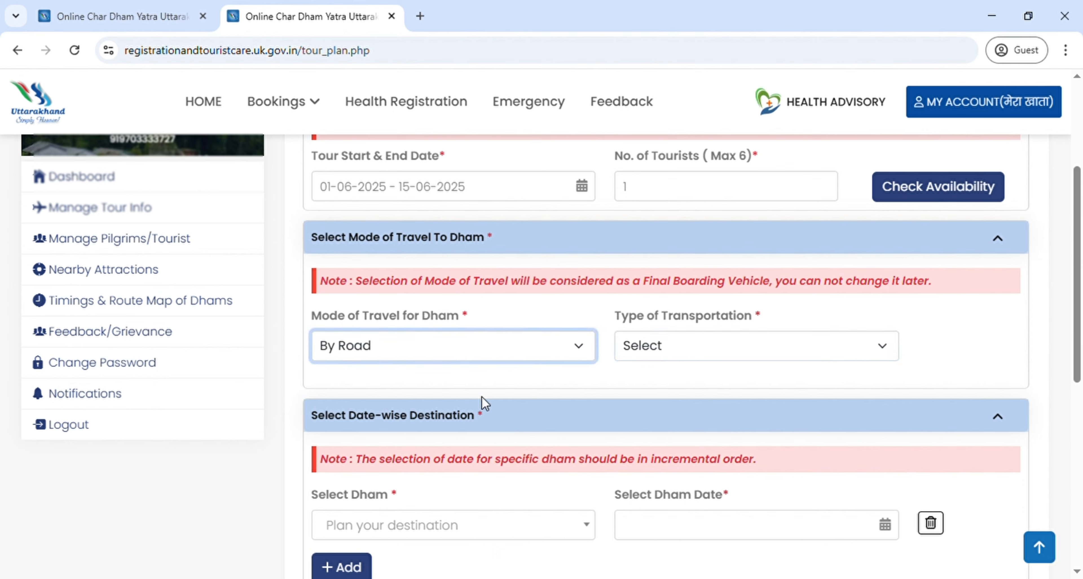
pyautogui.press('Down')
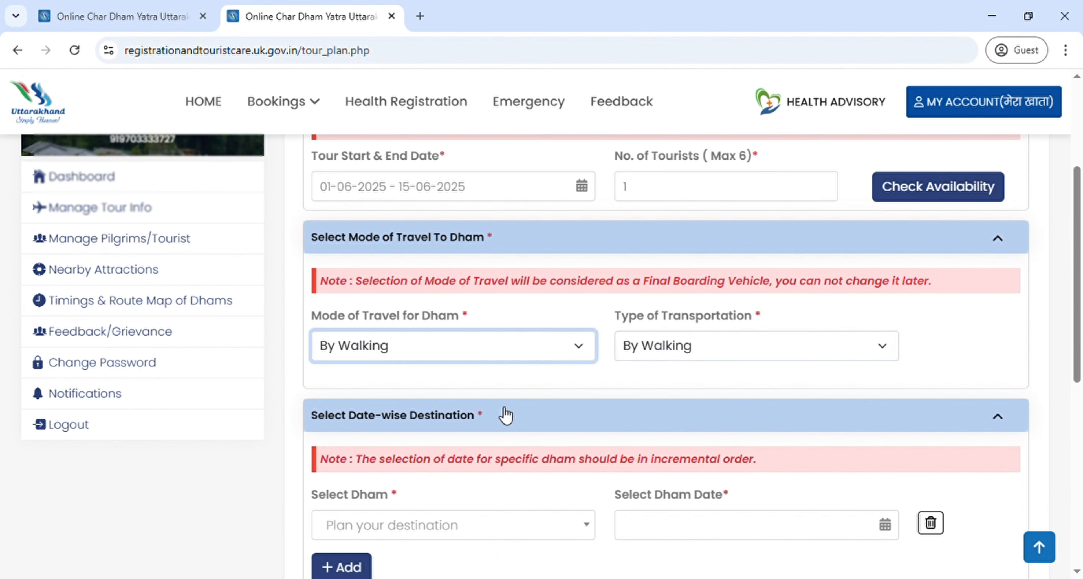
pyautogui.click(571, 391)
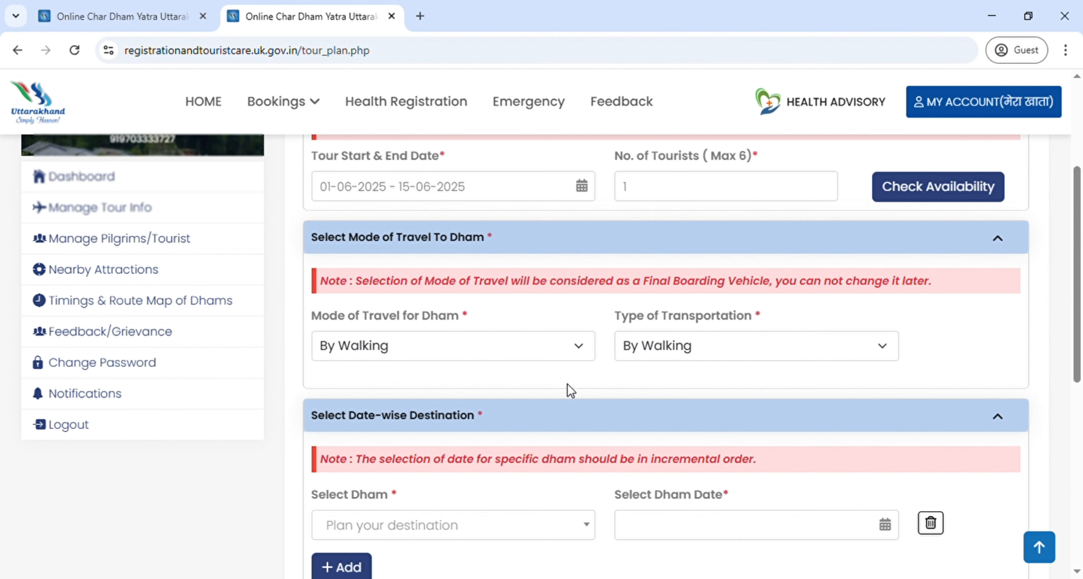
pyautogui.scroll(-3, 568, 384)
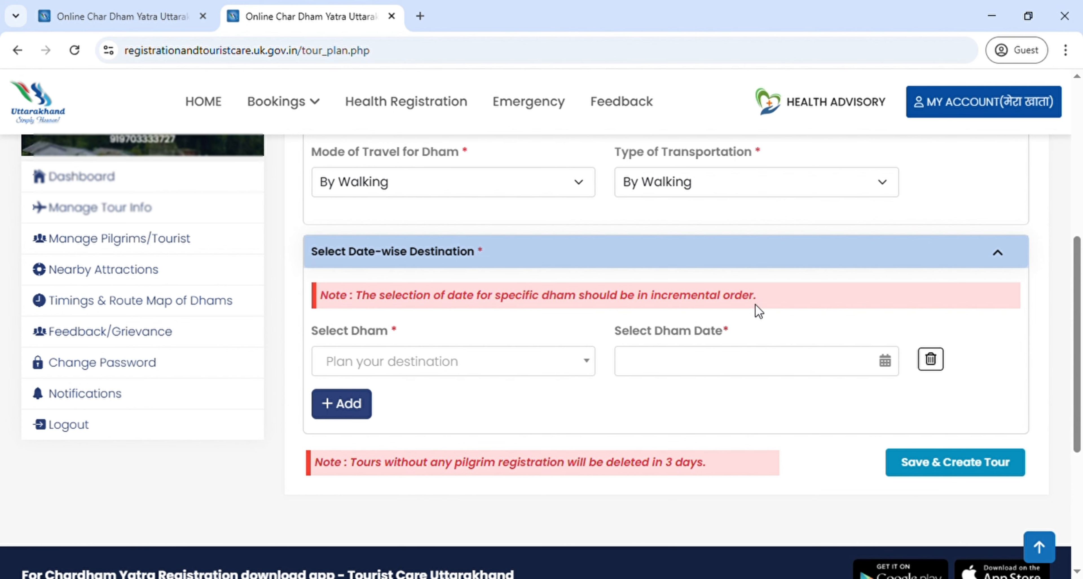
# Step: Choose Yamunotri as the first date-wise dham destination
pyautogui.click(482, 365)
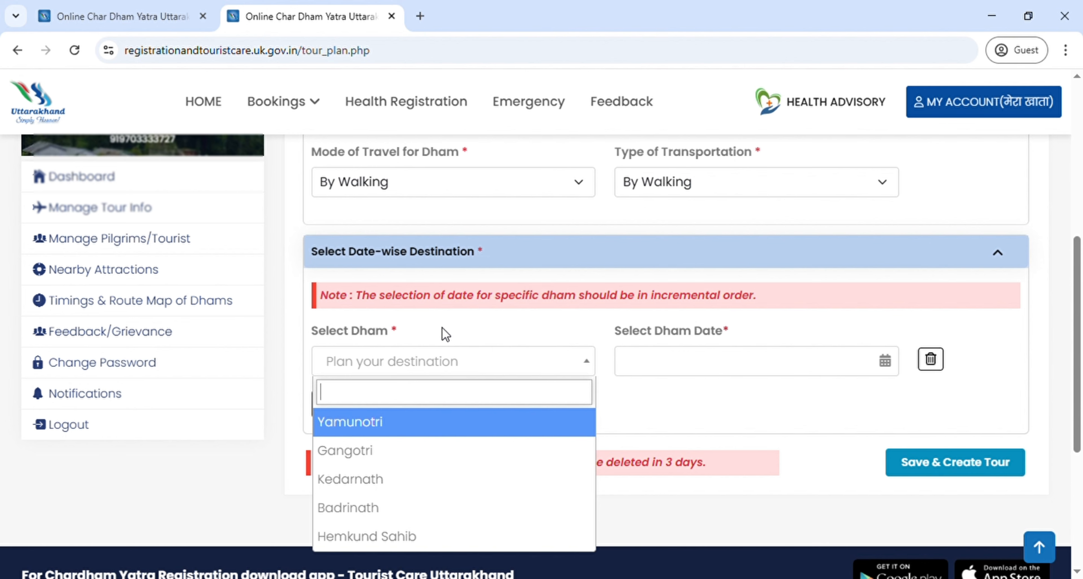
pyautogui.click(378, 429)
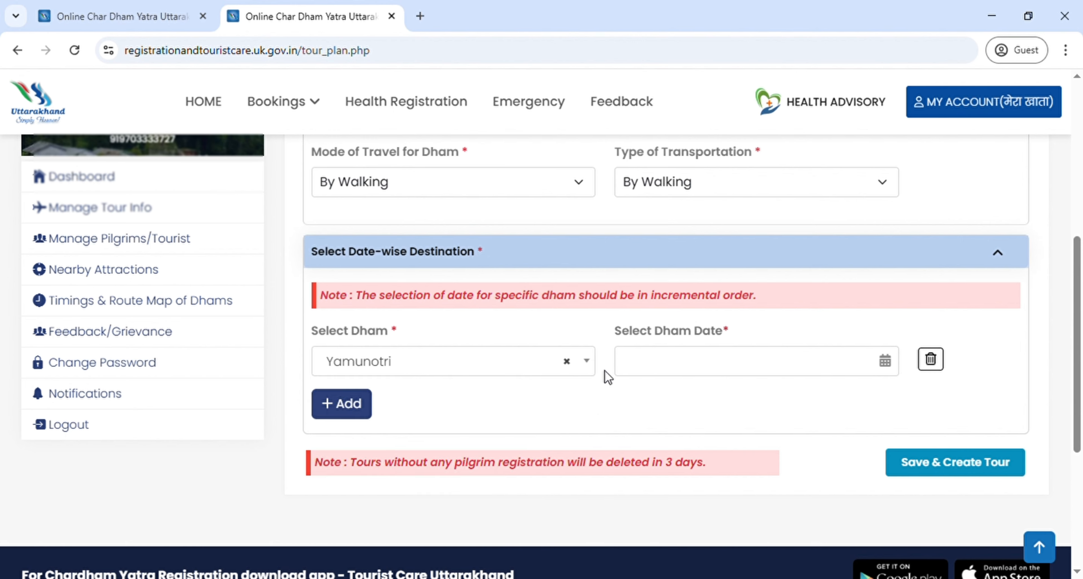
# Step: Date the Yamunotri visit 06-06-2025, continuing past the heavy-booking warning
pyautogui.click(886, 364)
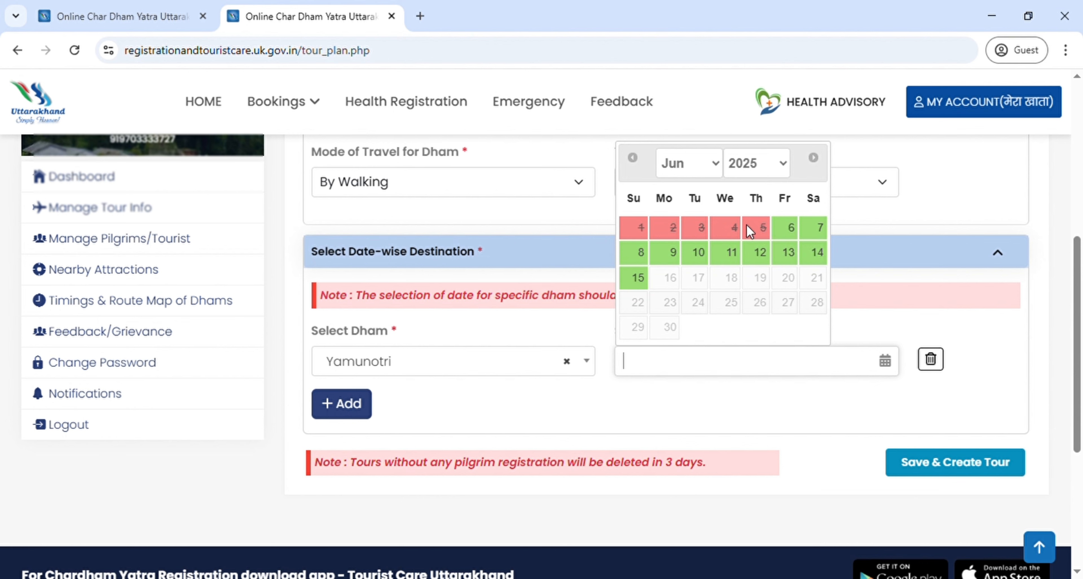
pyautogui.click(792, 230)
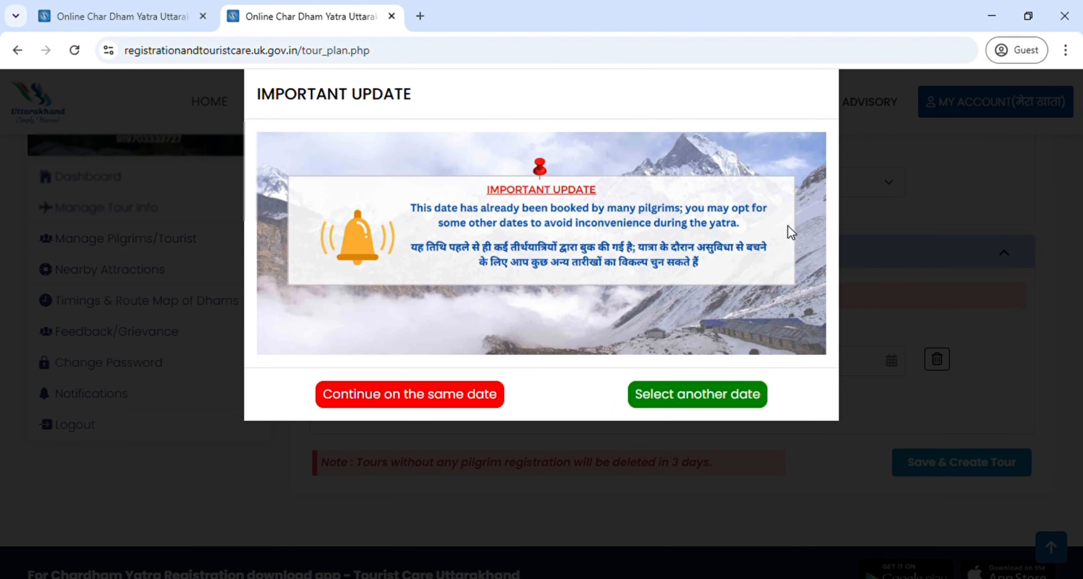
pyautogui.click(463, 404)
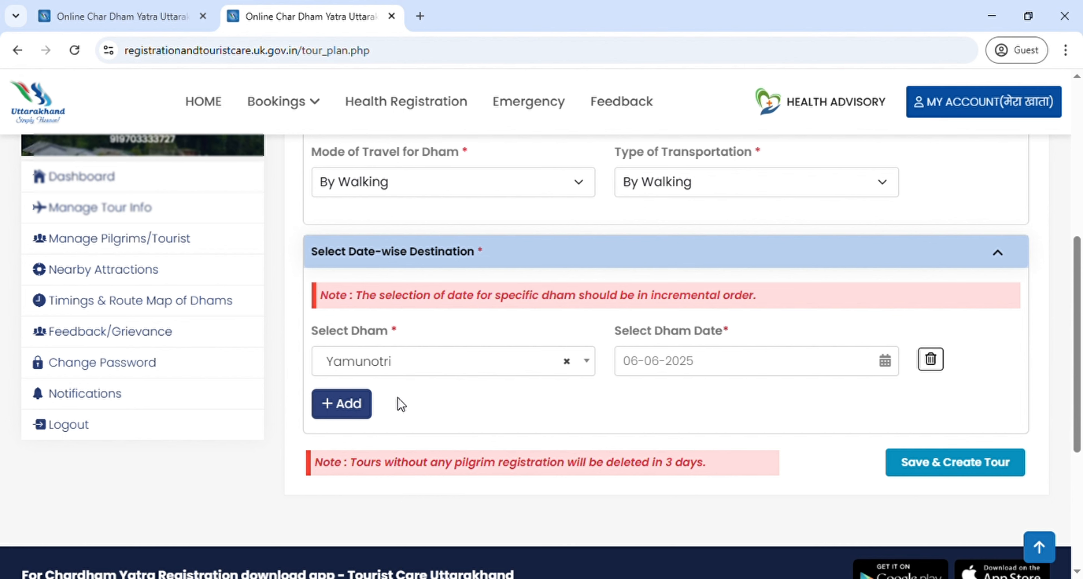
# Step: Add a second destination row with Gangotri as its dham
pyautogui.click(369, 403)
pyautogui.click(391, 404)
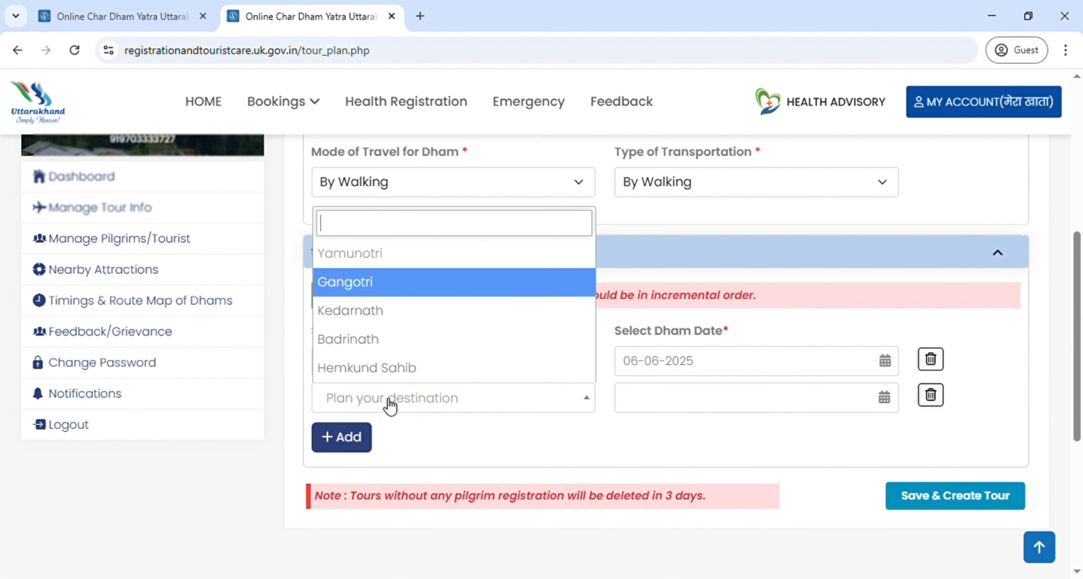
pyautogui.click(367, 288)
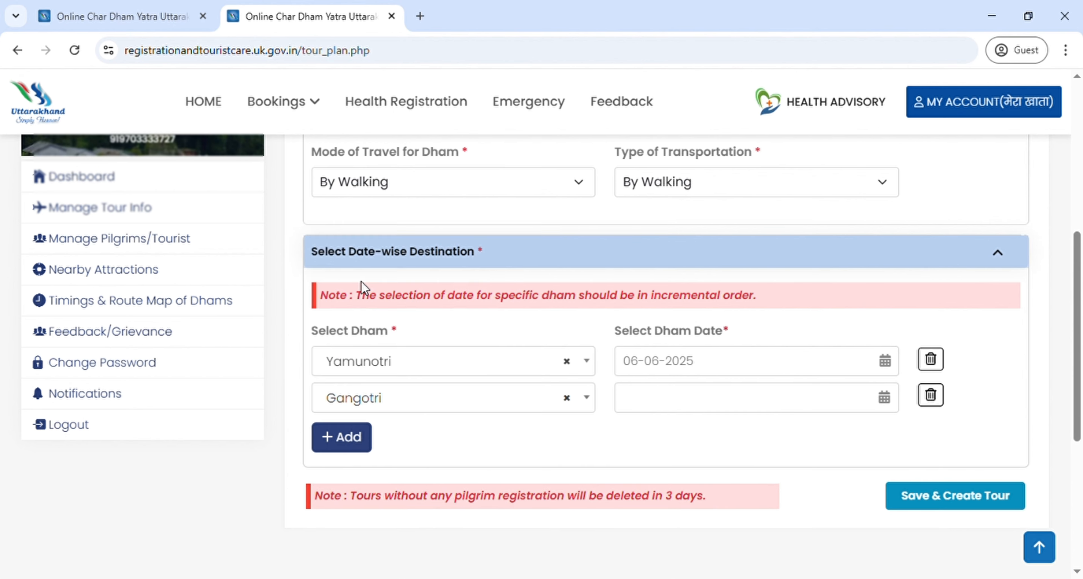
# Step: Set the Gangotri visit date to 09-06-2025
pyautogui.click(889, 405)
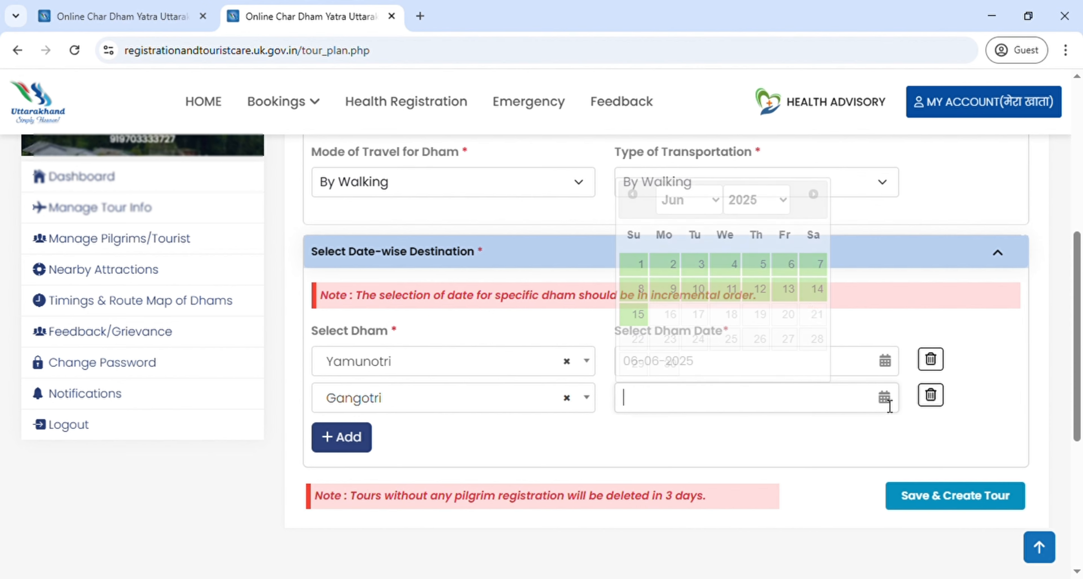
pyautogui.click(821, 269)
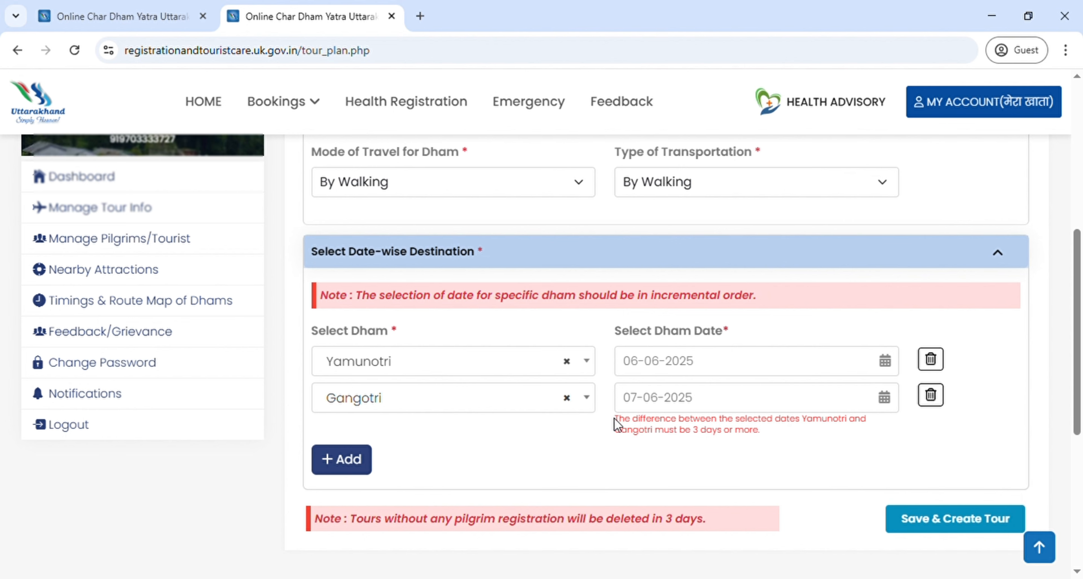
pyautogui.moveTo(614, 418); pyautogui.dragTo(762, 431)
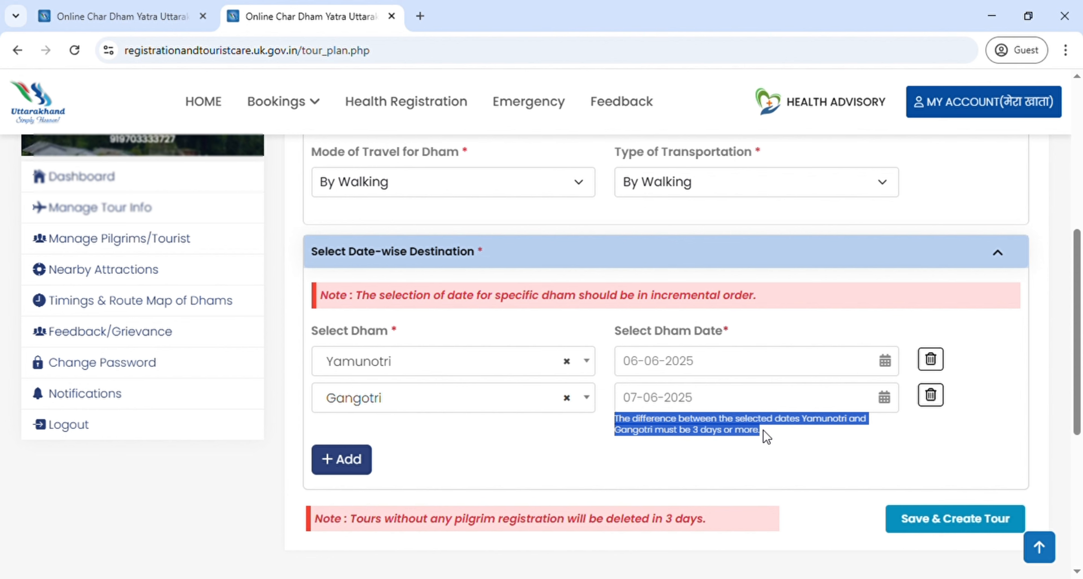
pyautogui.click(788, 440)
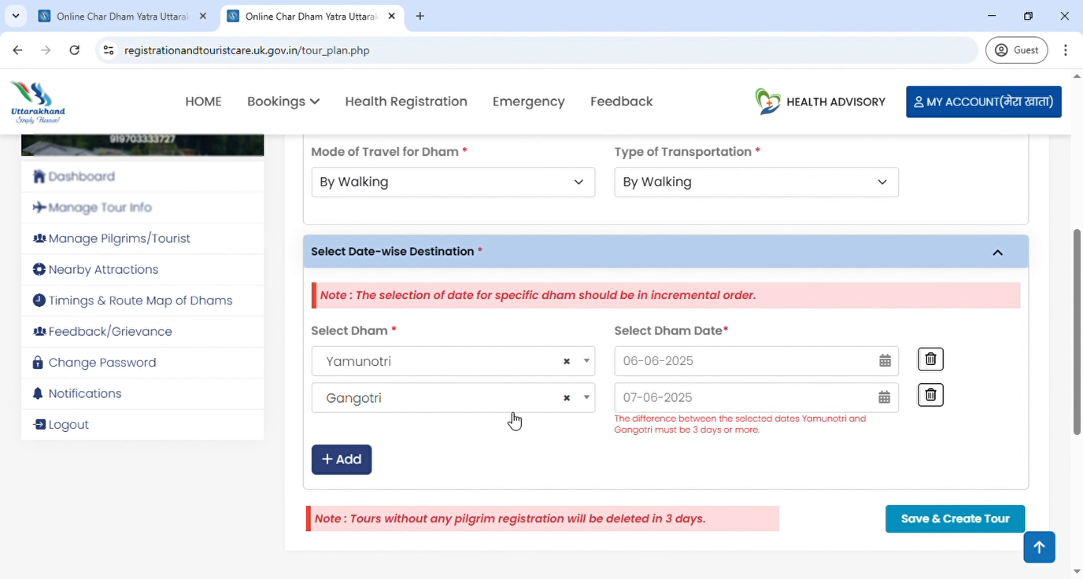
pyautogui.click(890, 406)
pyautogui.click(883, 403)
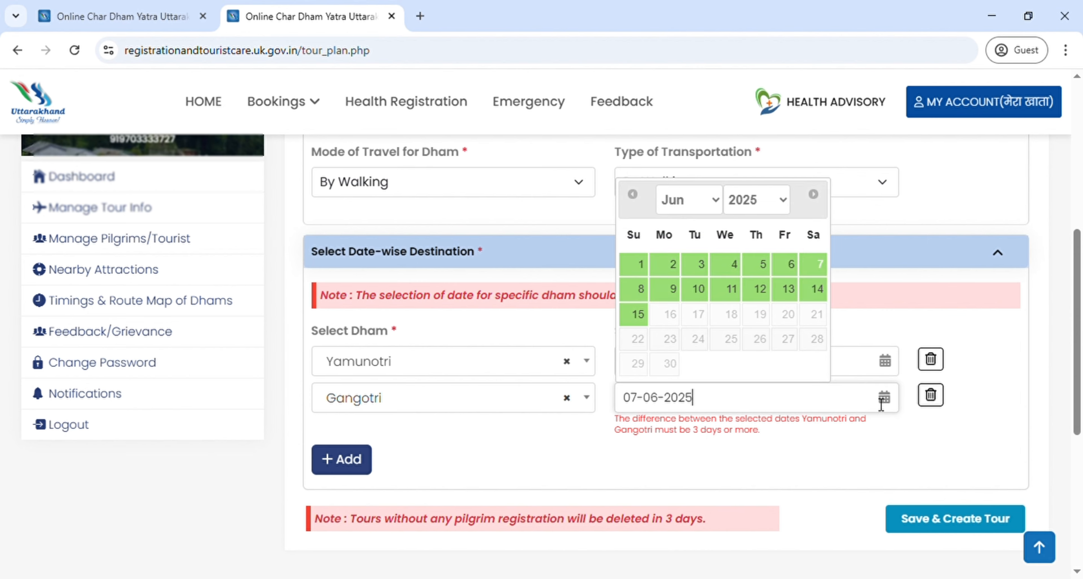
pyautogui.click(679, 291)
# Step: Add a third destination row with Kedarnath dated 12-06-2025
pyautogui.click(367, 437)
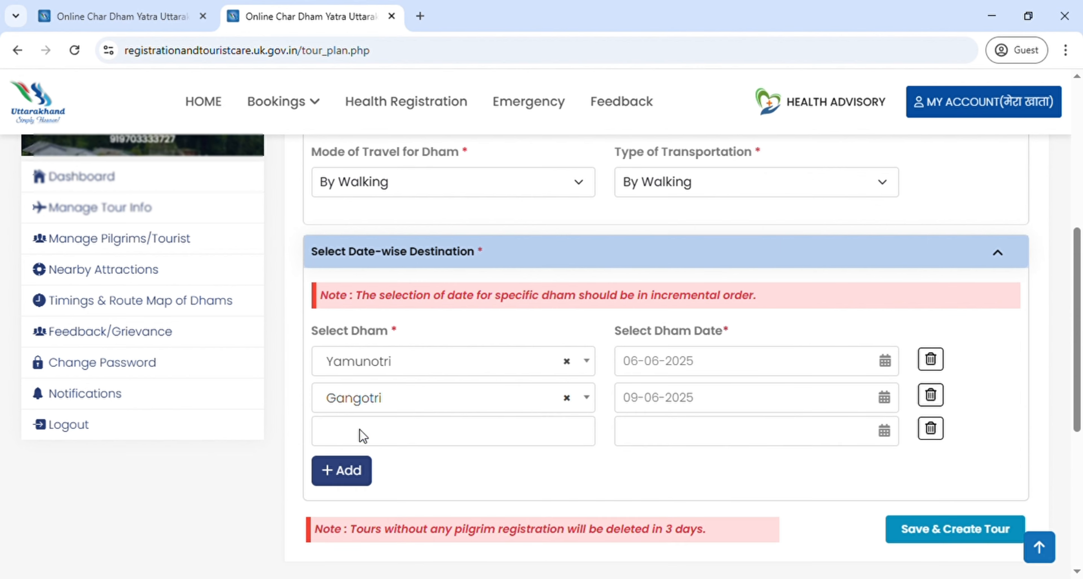
pyautogui.click(411, 437)
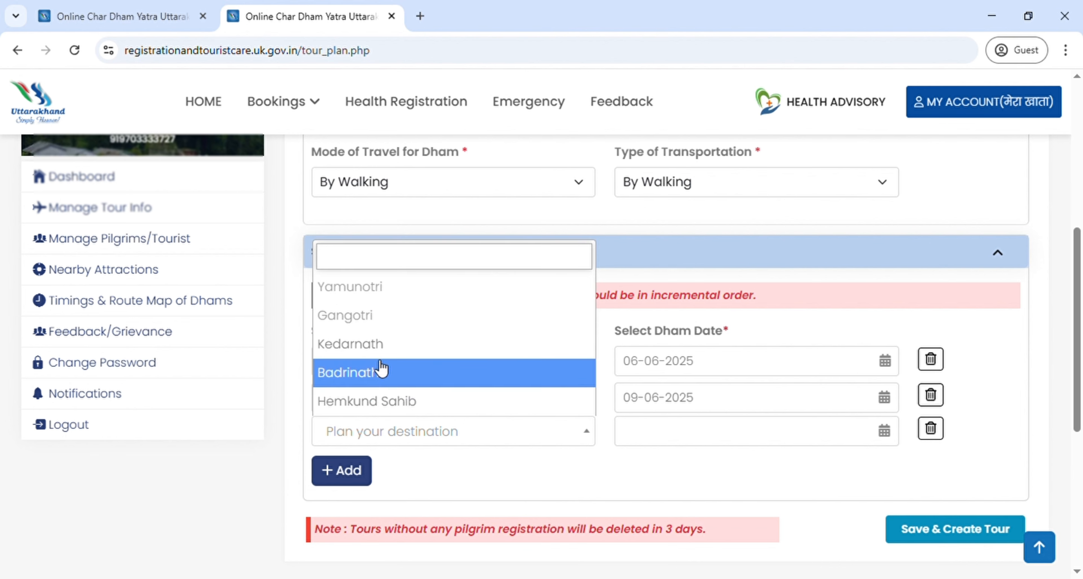
pyautogui.click(367, 346)
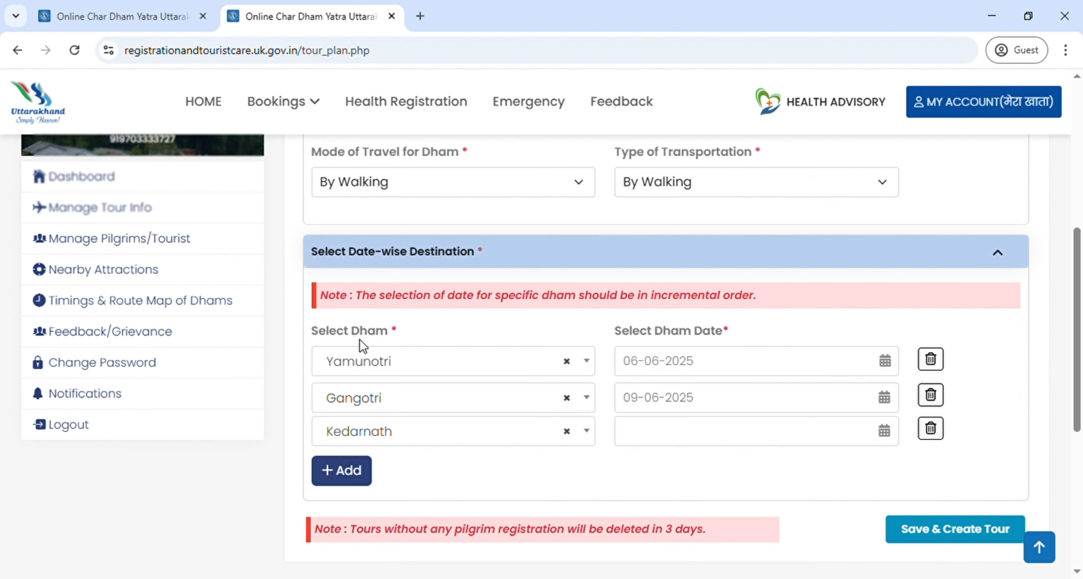
pyautogui.click(889, 436)
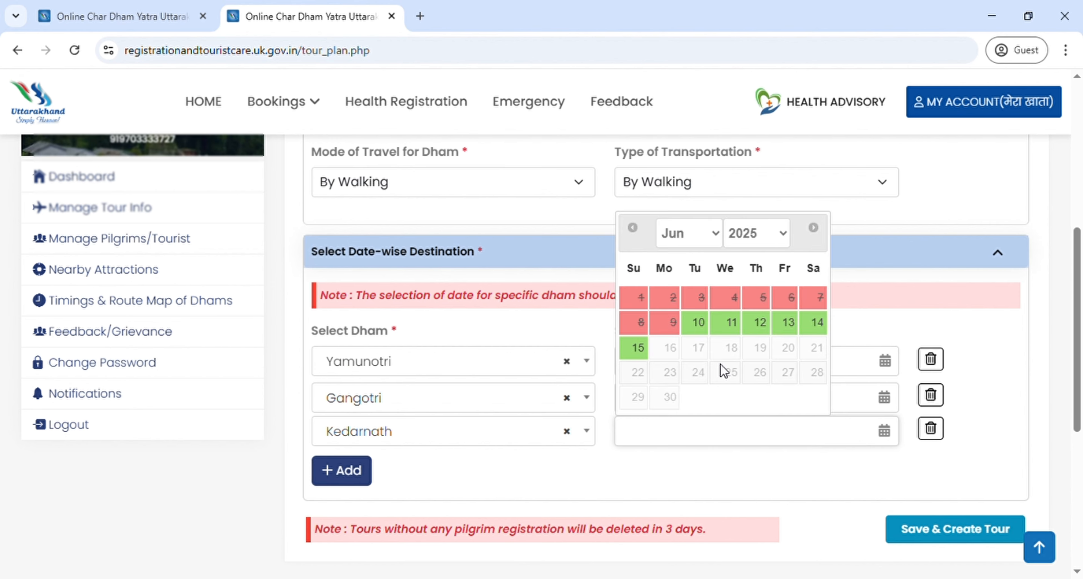
pyautogui.click(702, 331)
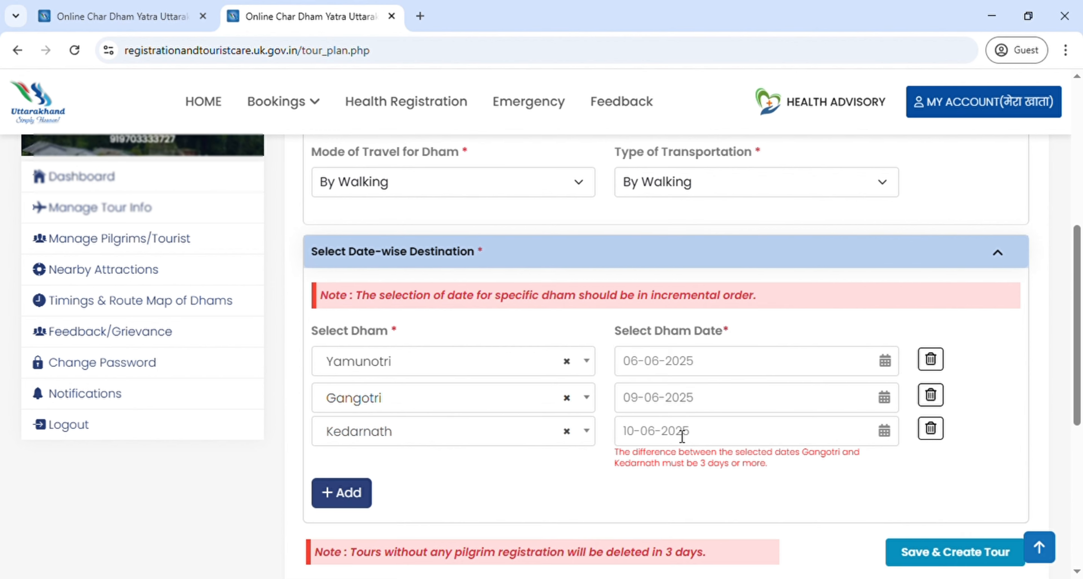
pyautogui.click(890, 438)
pyautogui.click(760, 324)
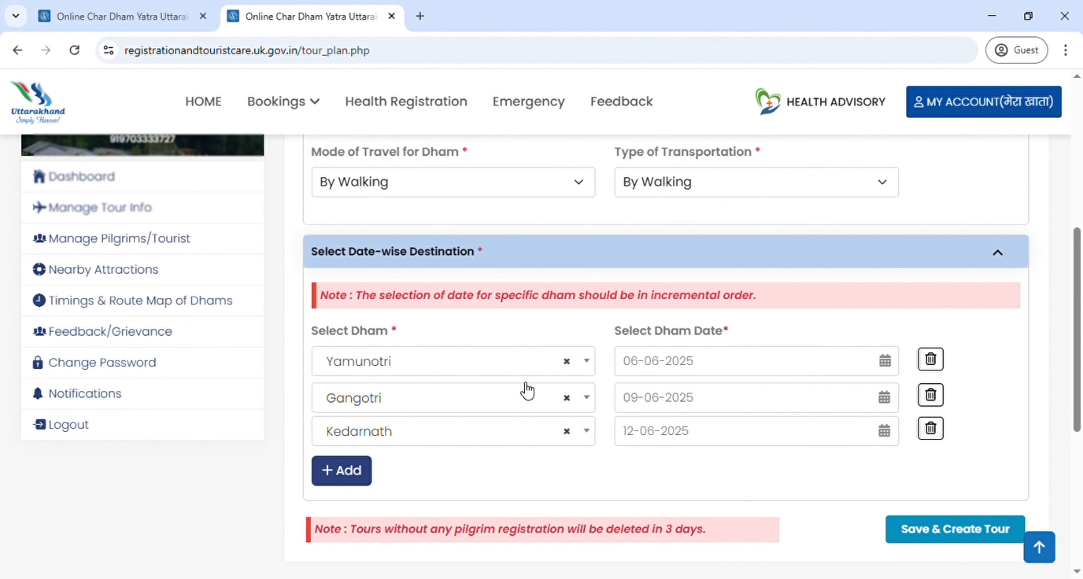
pyautogui.click(654, 446)
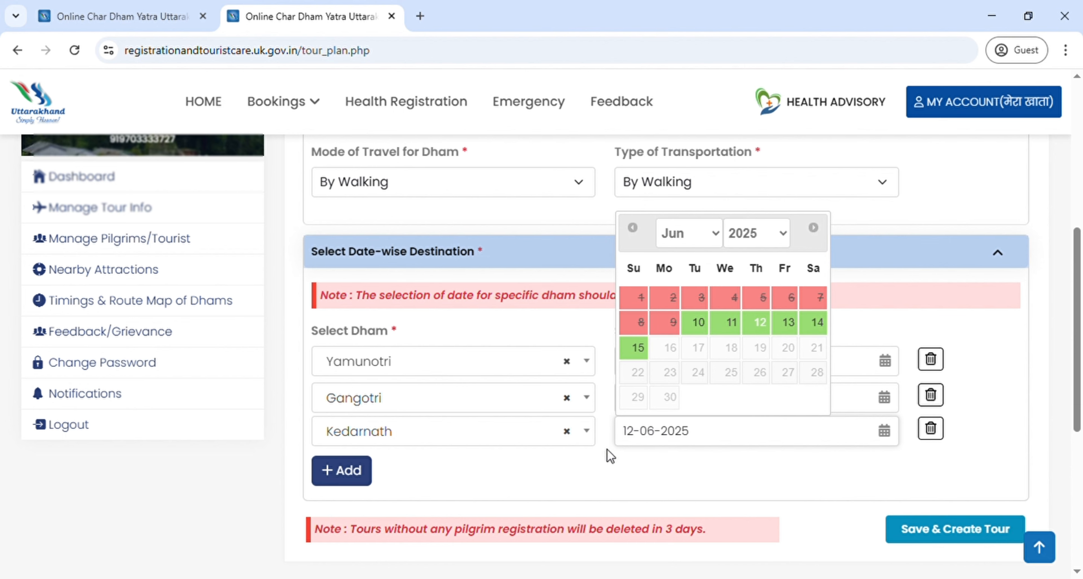
pyautogui.click(577, 473)
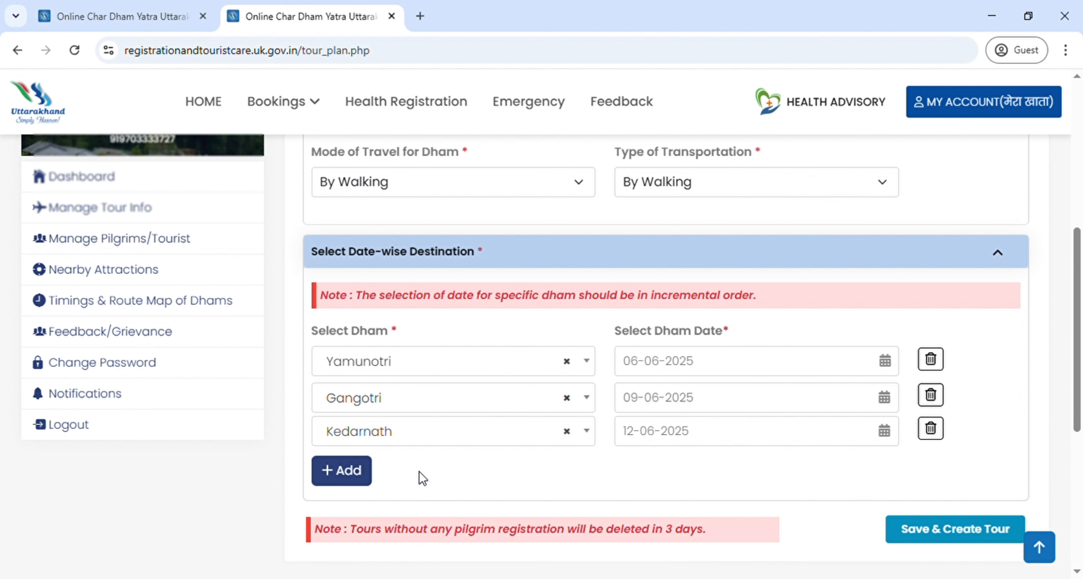
# Step: Add a fourth destination row with Badrinath dated 15-06-2025
pyautogui.click(351, 471)
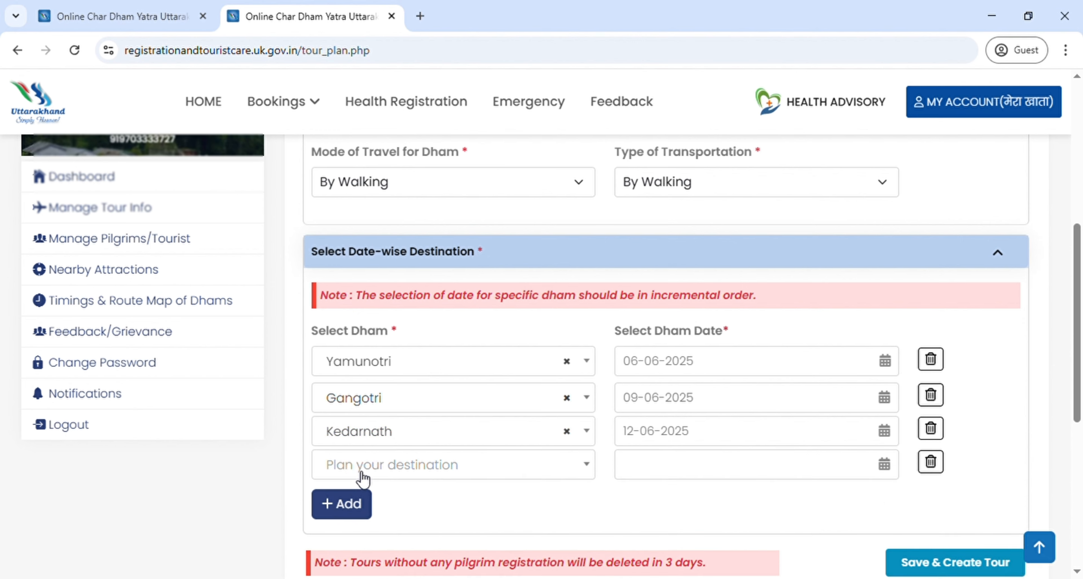
pyautogui.click(380, 463)
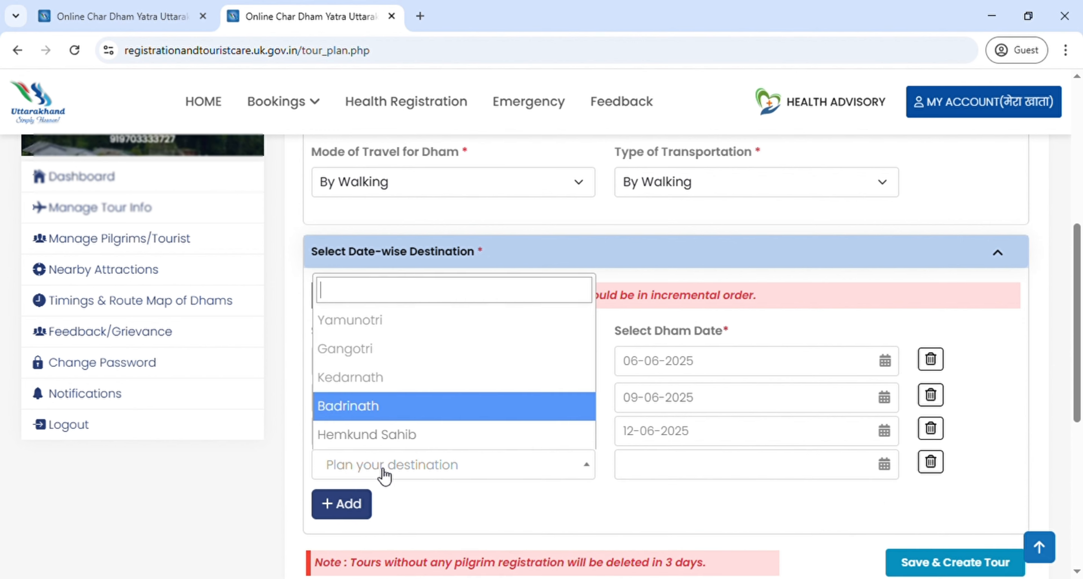
pyautogui.click(357, 410)
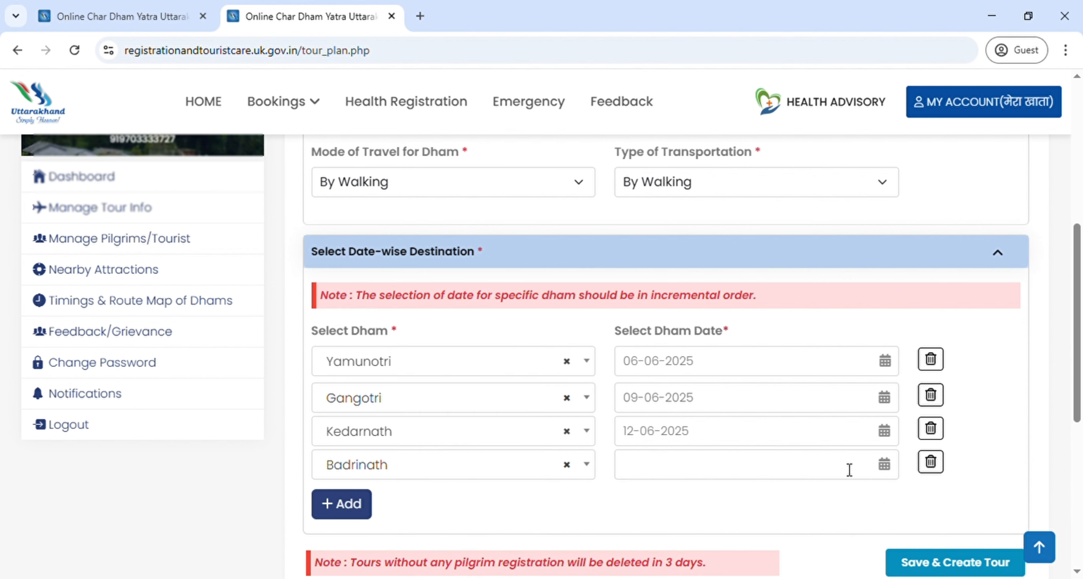
pyautogui.click(892, 471)
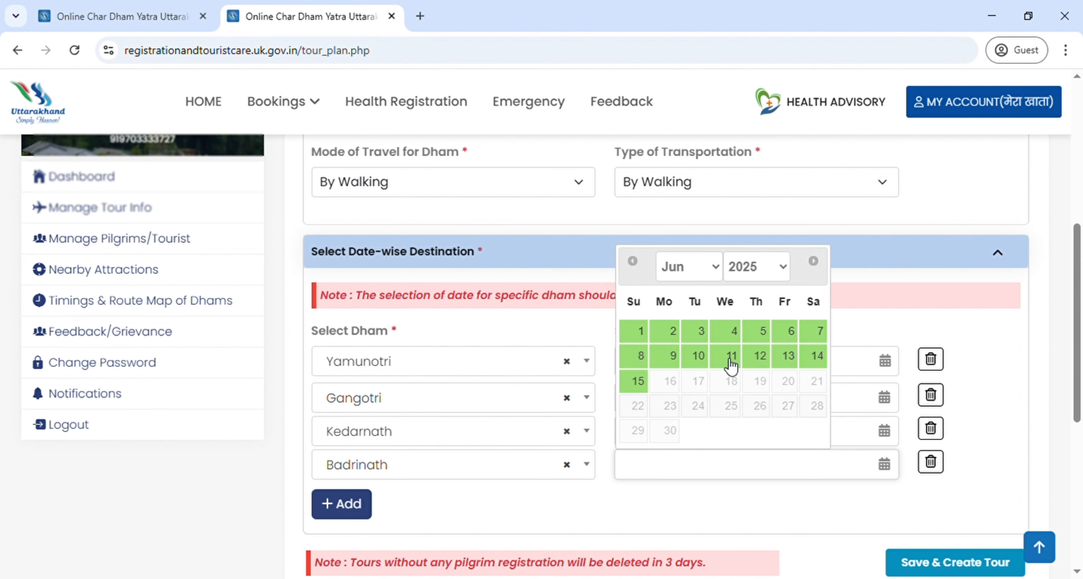
pyautogui.click(785, 357)
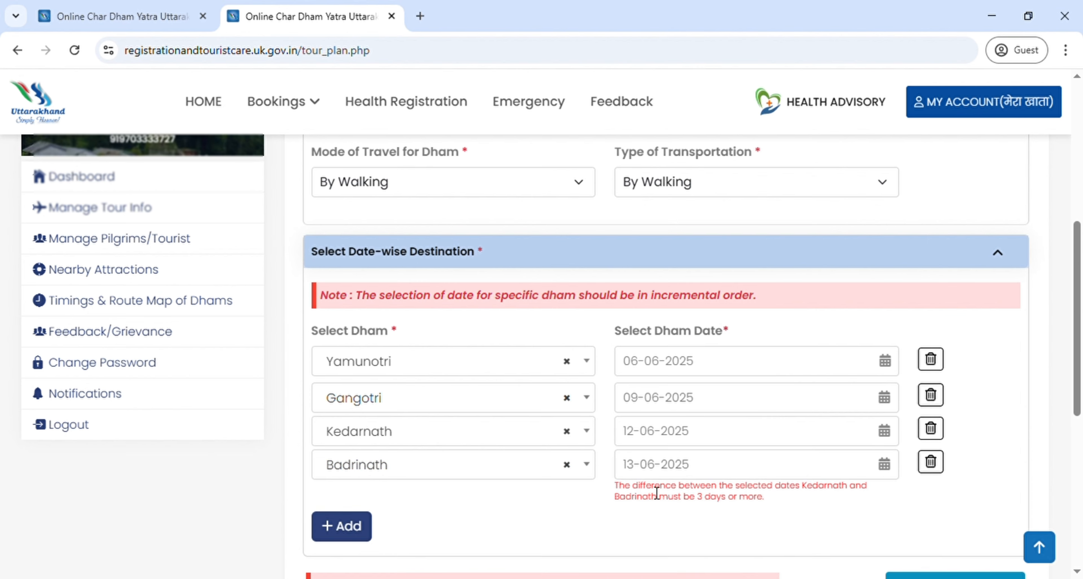
pyautogui.click(887, 467)
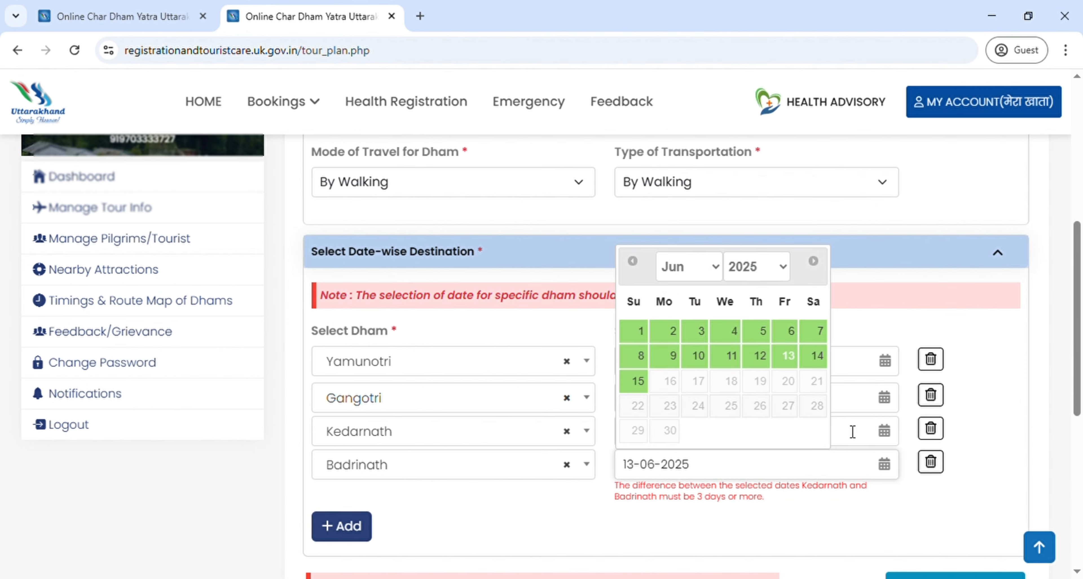
pyautogui.click(637, 381)
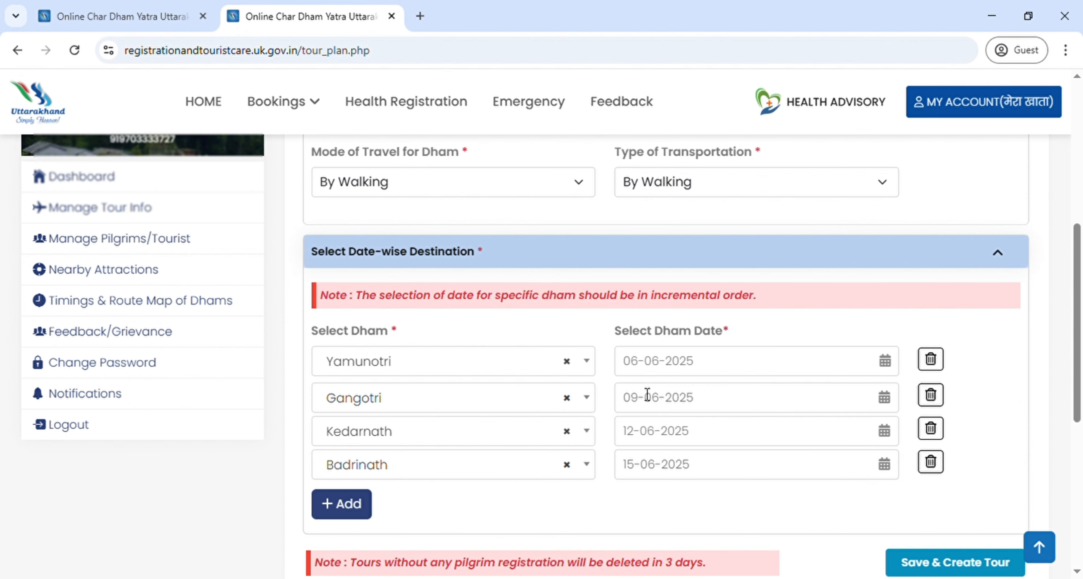
pyautogui.scroll(8, 628, 494)
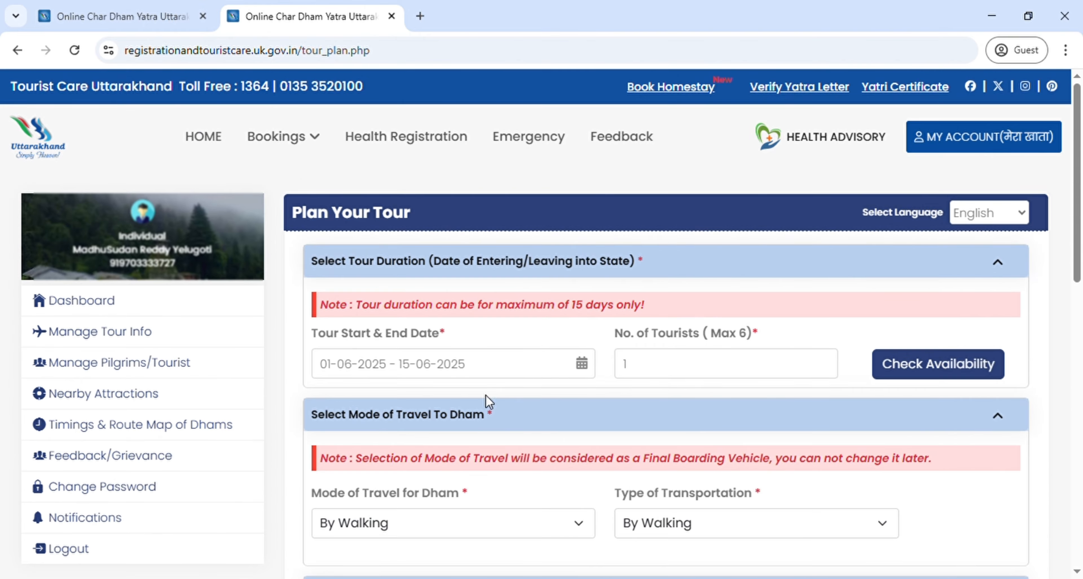
pyautogui.scroll(-7, 510, 413)
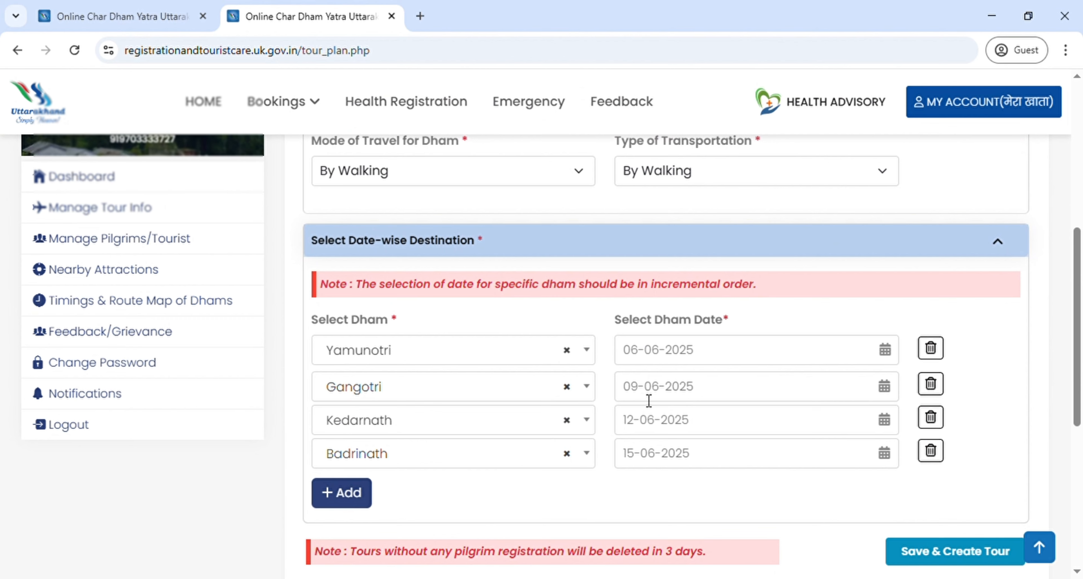
pyautogui.click(368, 496)
pyautogui.click(390, 499)
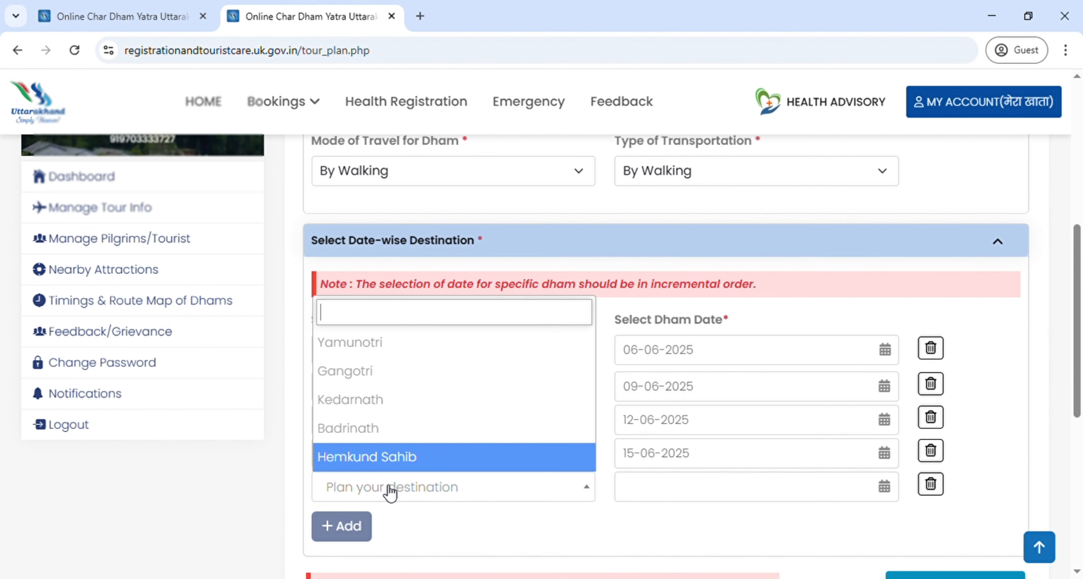
pyautogui.click(376, 462)
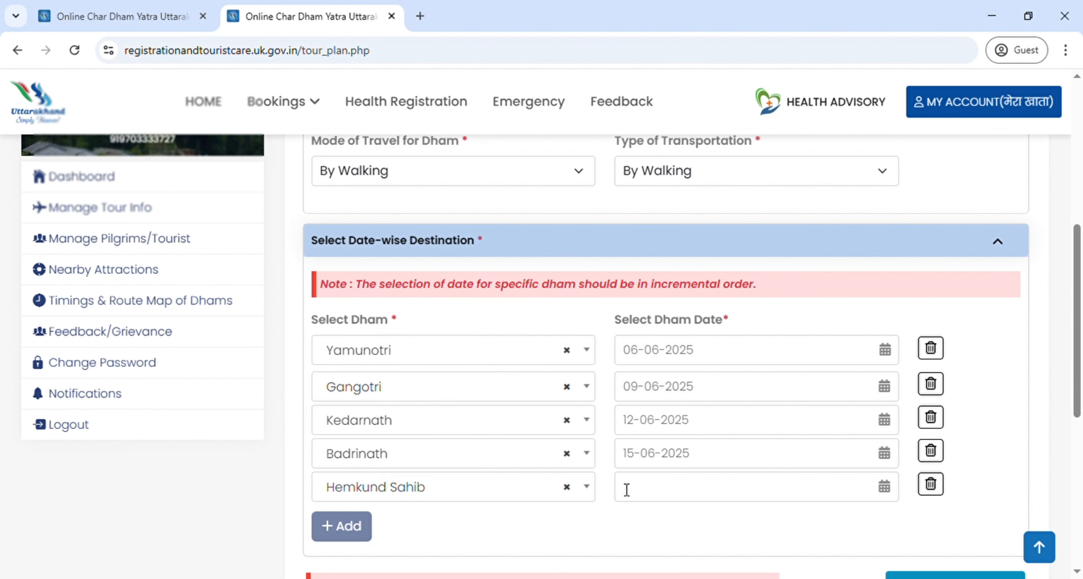
pyautogui.click(887, 494)
pyautogui.click(643, 409)
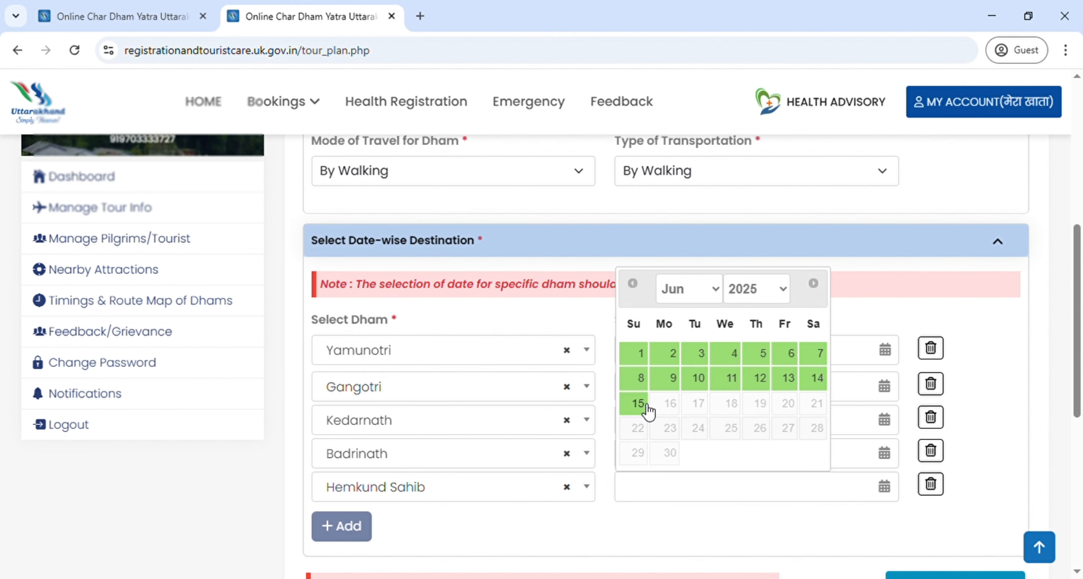
pyautogui.scroll(5, 682, 345)
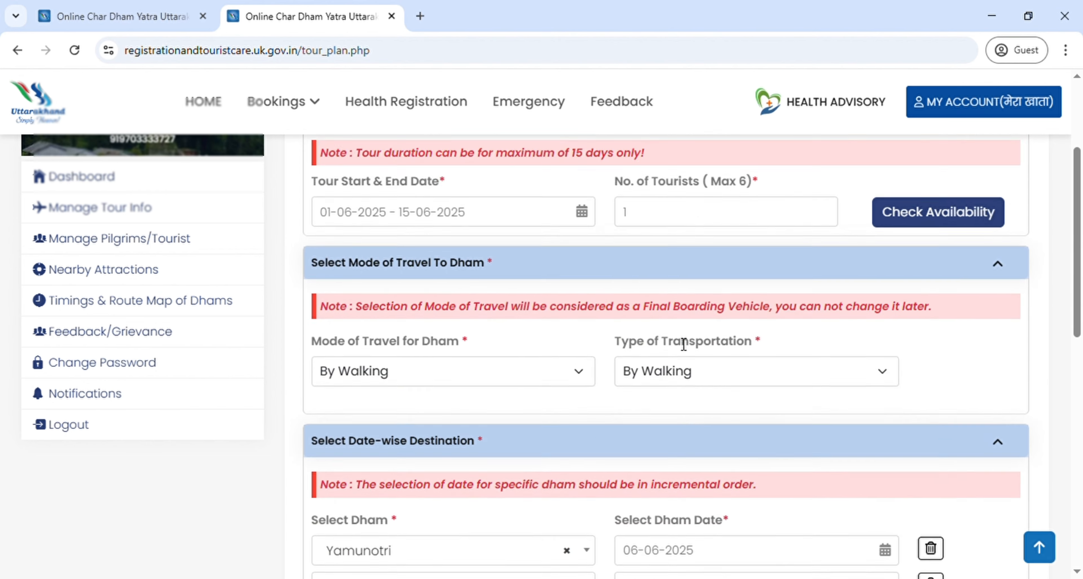
pyautogui.scroll(-6, 412, 303)
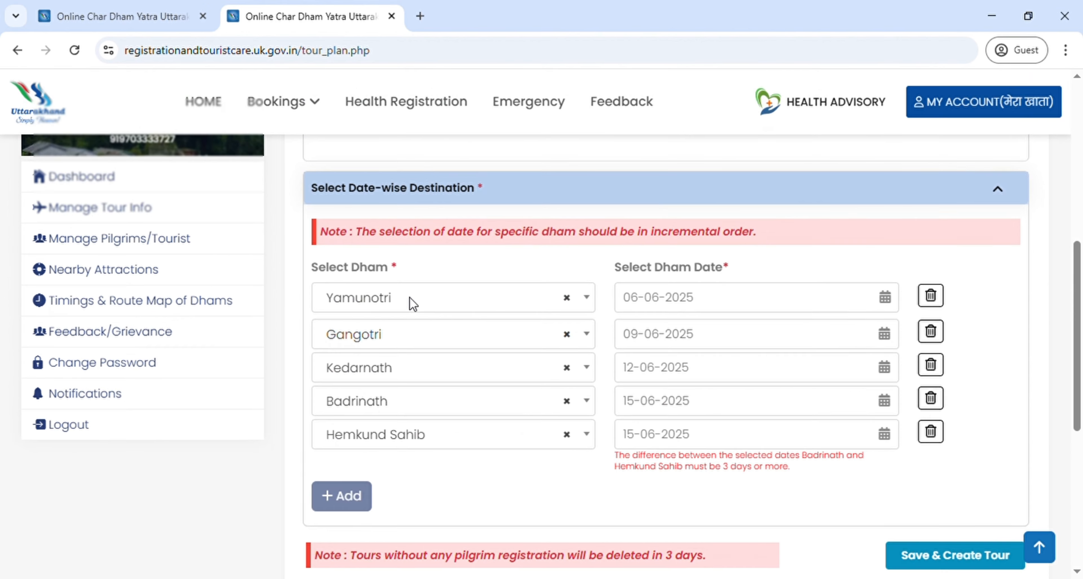
pyautogui.click(930, 428)
pyautogui.scroll(5, 771, 444)
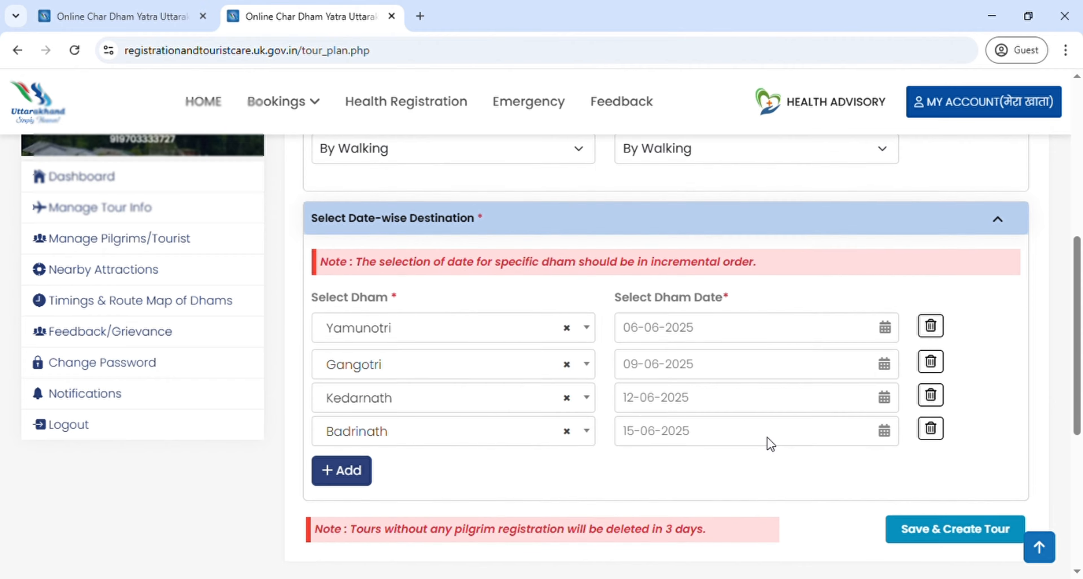
pyautogui.scroll(2, 731, 374)
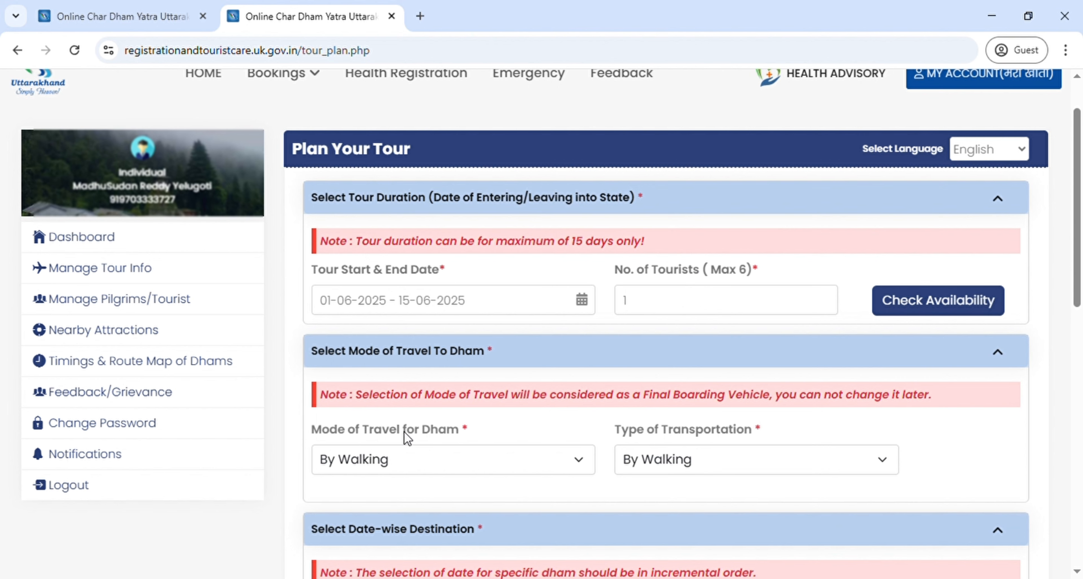
pyautogui.scroll(-2, 408, 438)
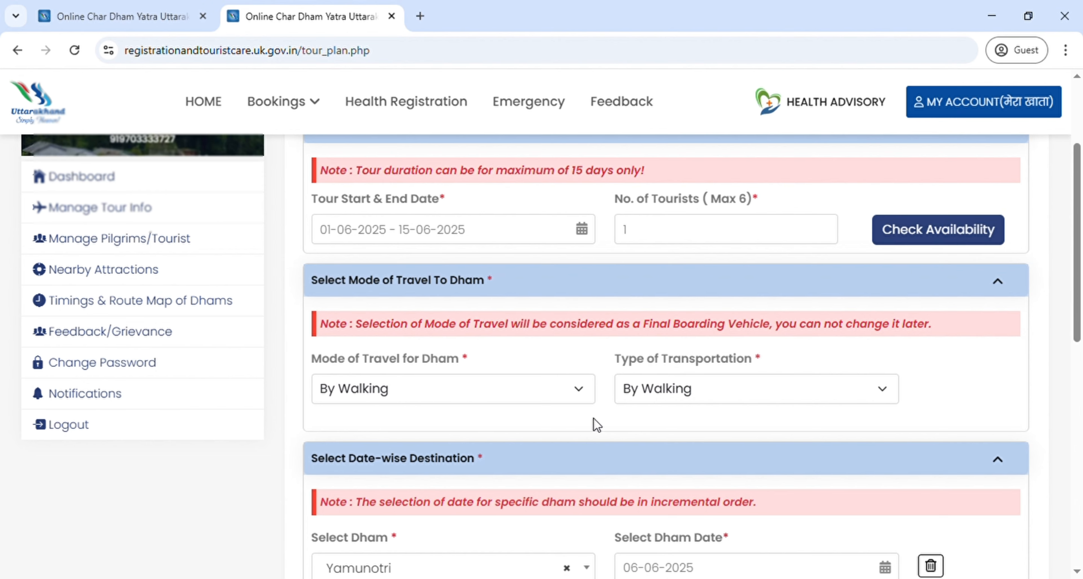
pyautogui.scroll(-5, 597, 425)
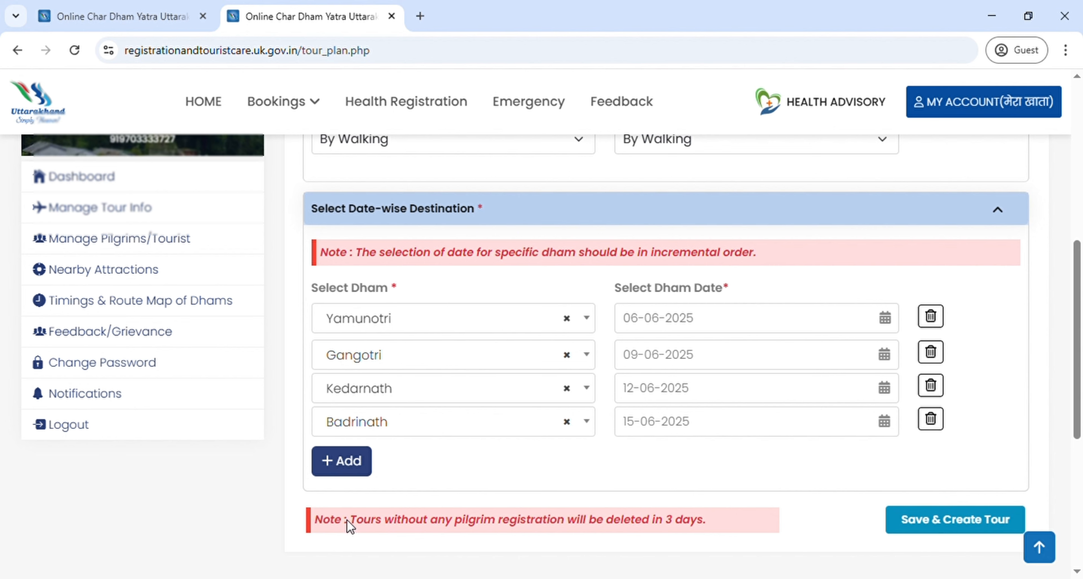
pyautogui.moveTo(347, 520); pyautogui.dragTo(690, 532)
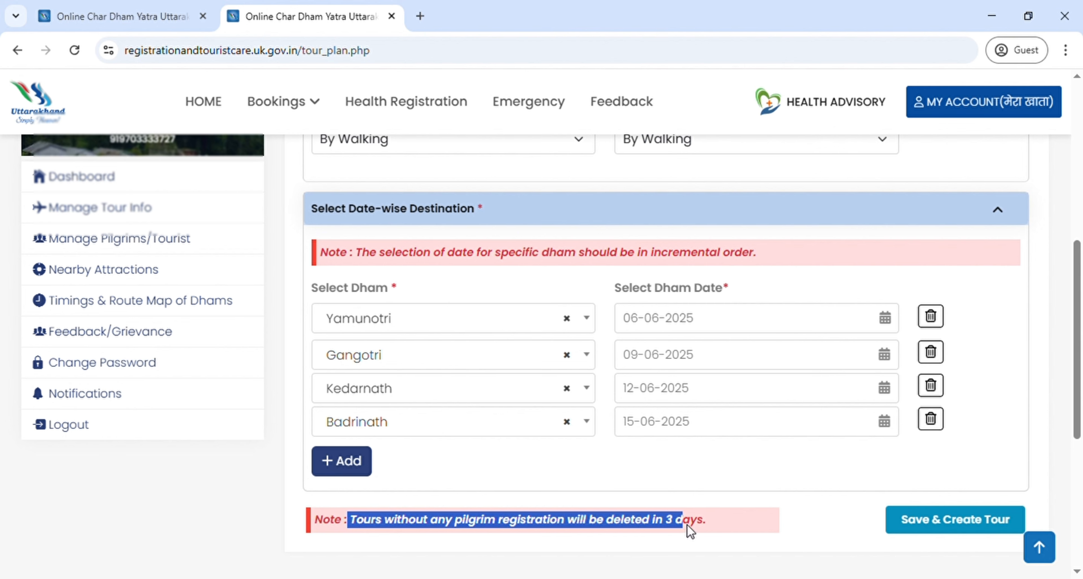
pyautogui.click(708, 528)
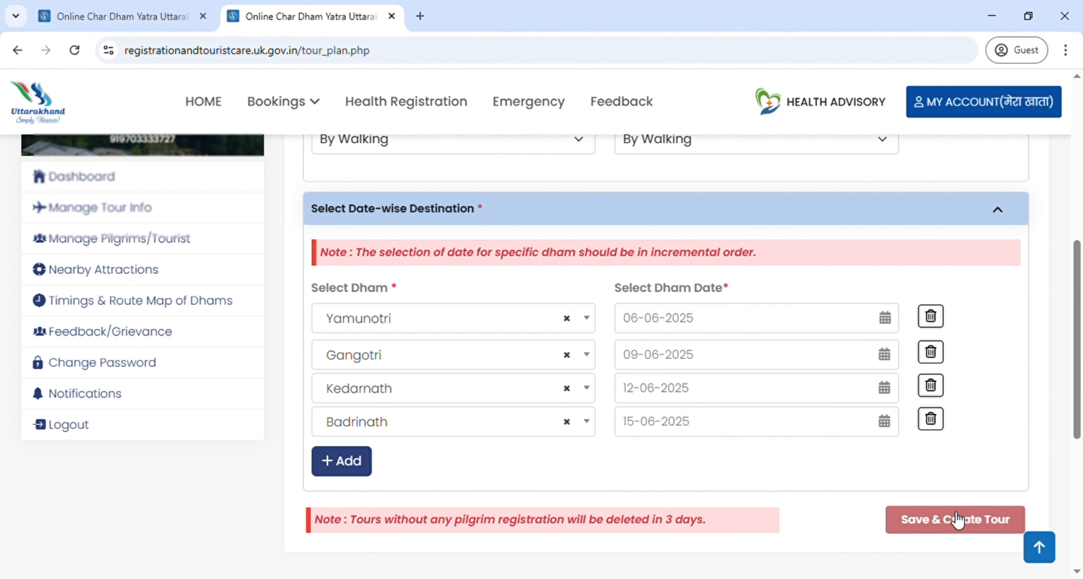
# Step: Save and create tour Tour_05052025.2, then dismiss the 'Tour Created Successfully' alert
pyautogui.click(981, 520)
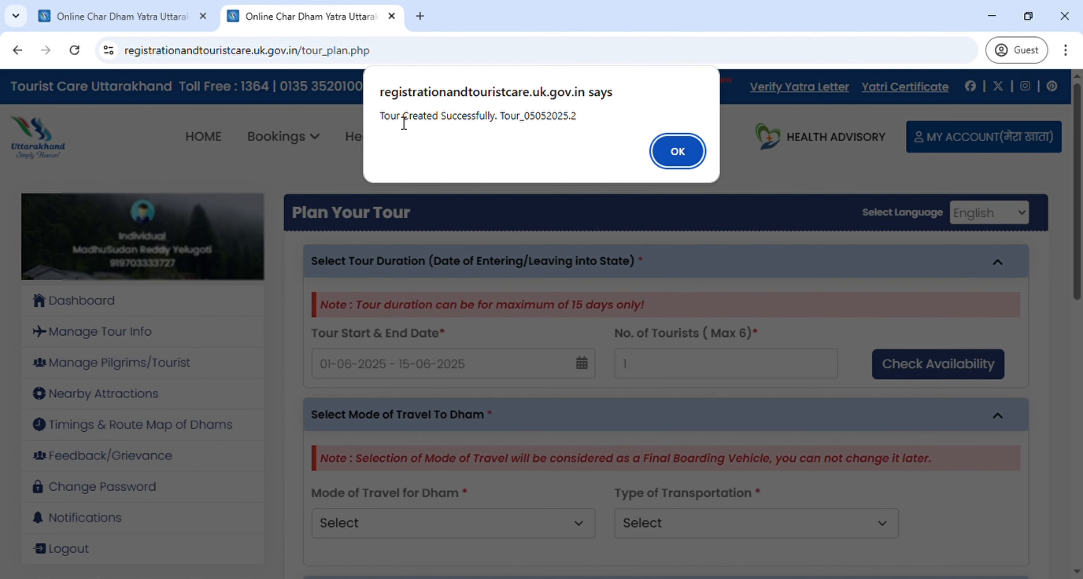
pyautogui.moveTo(380, 116); pyautogui.dragTo(604, 114)
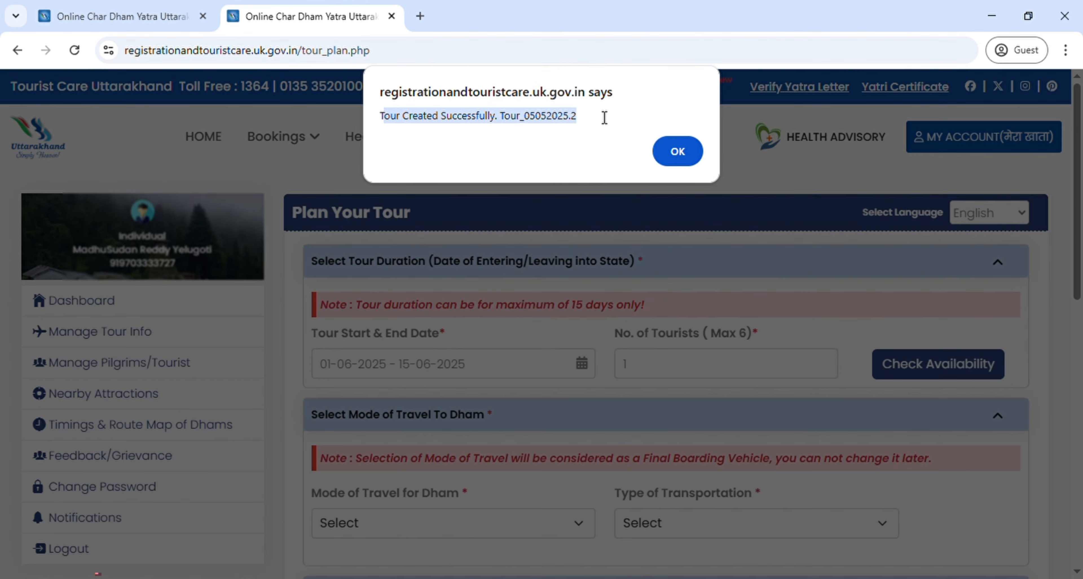
pyautogui.click(676, 155)
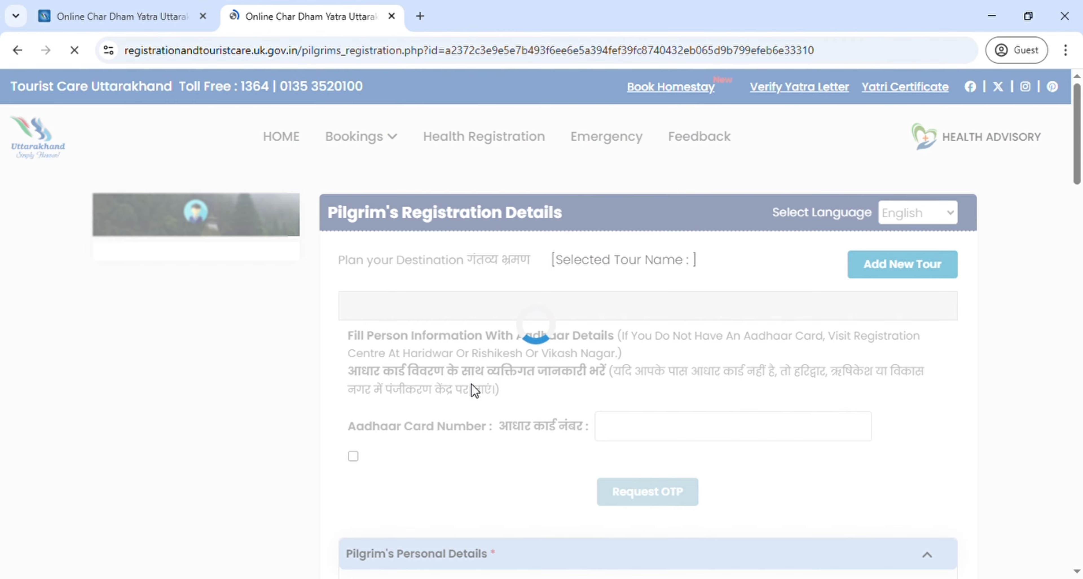
# Step: Enter the pilgrim's 12-digit Aadhaar card number, replacing the partial entry
pyautogui.scroll(-2, 471, 384)
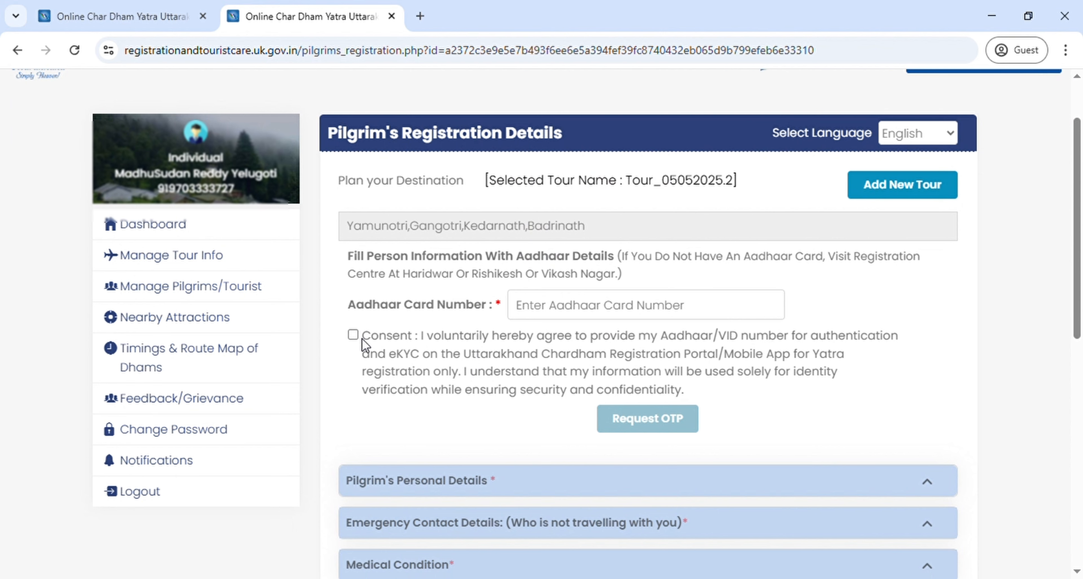
pyautogui.click(566, 310)
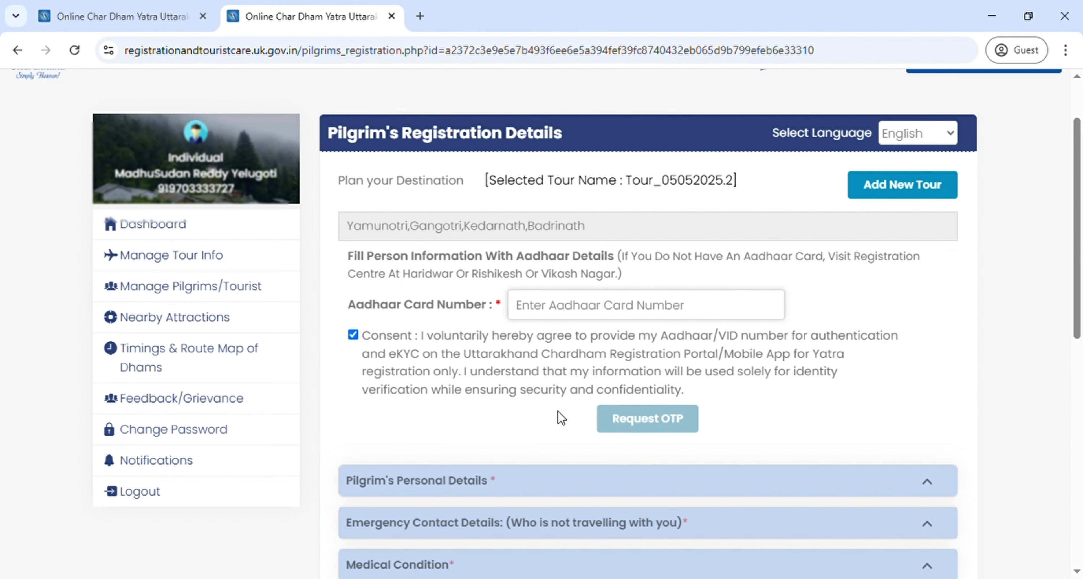
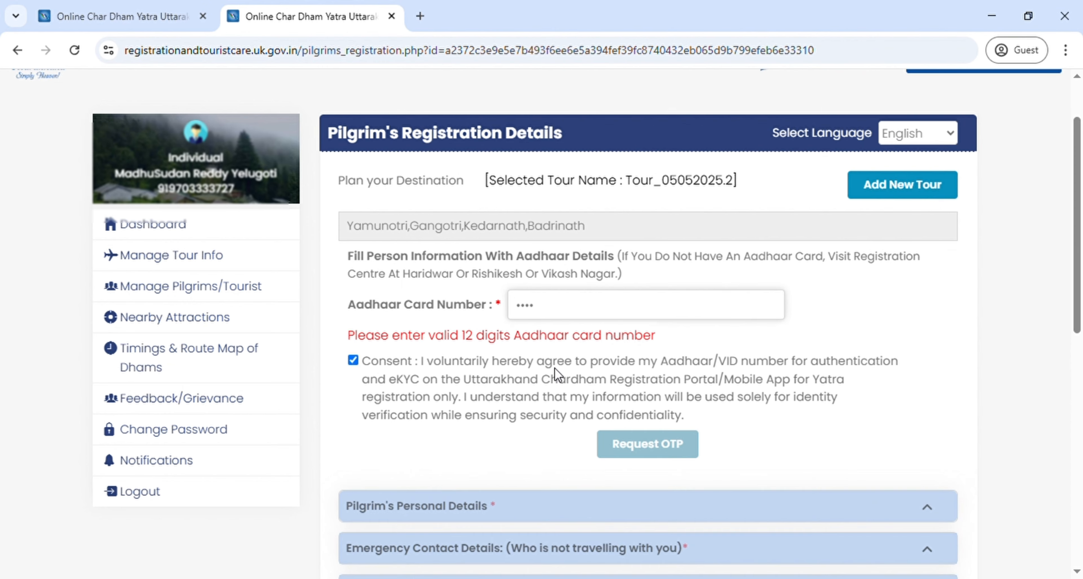
pyautogui.press('BackSpace')
pyautogui.press('BackSpace')
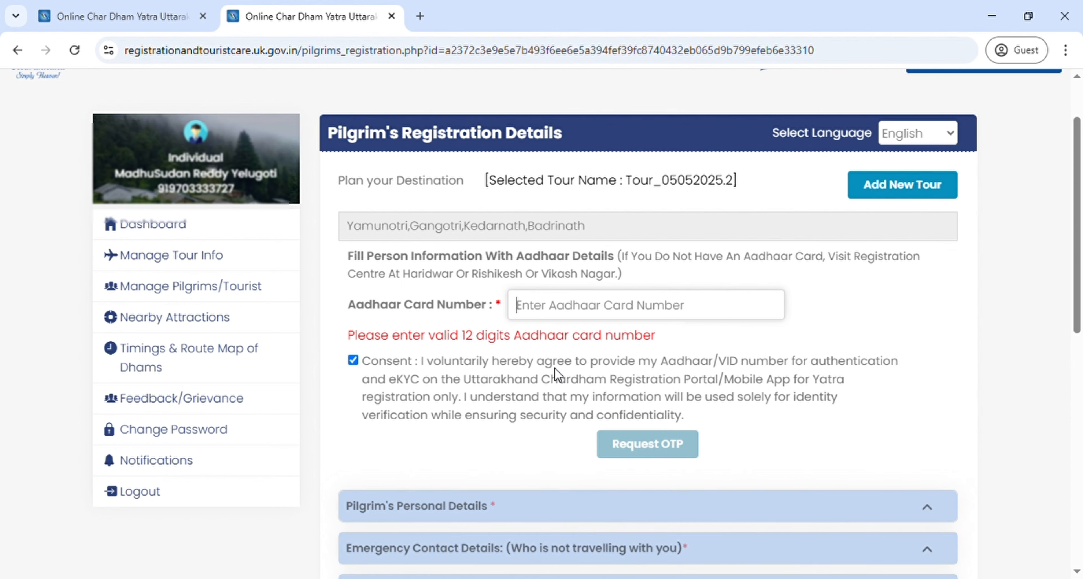
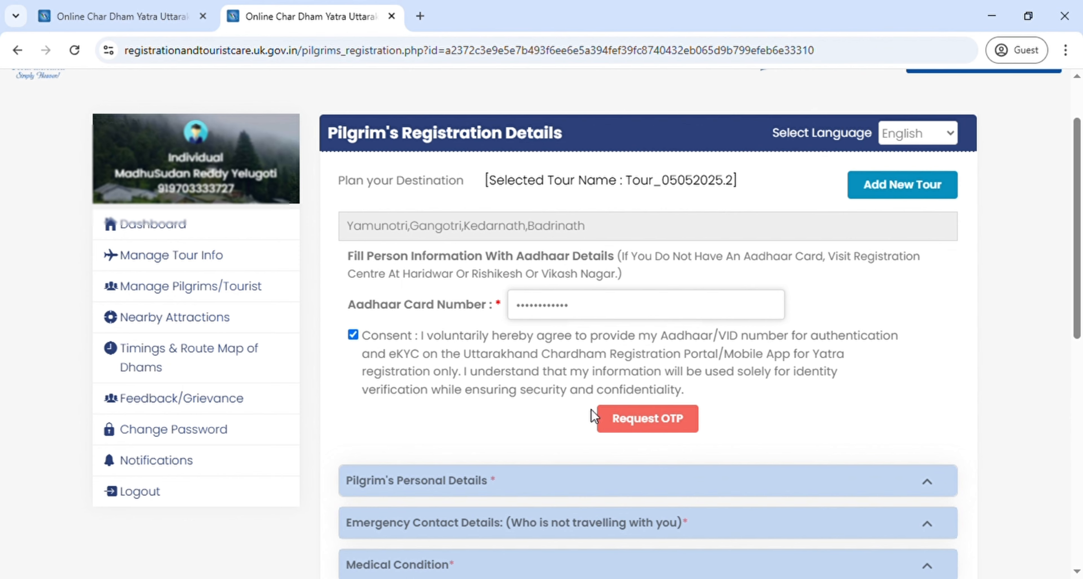
pyautogui.scroll(-2, 562, 392)
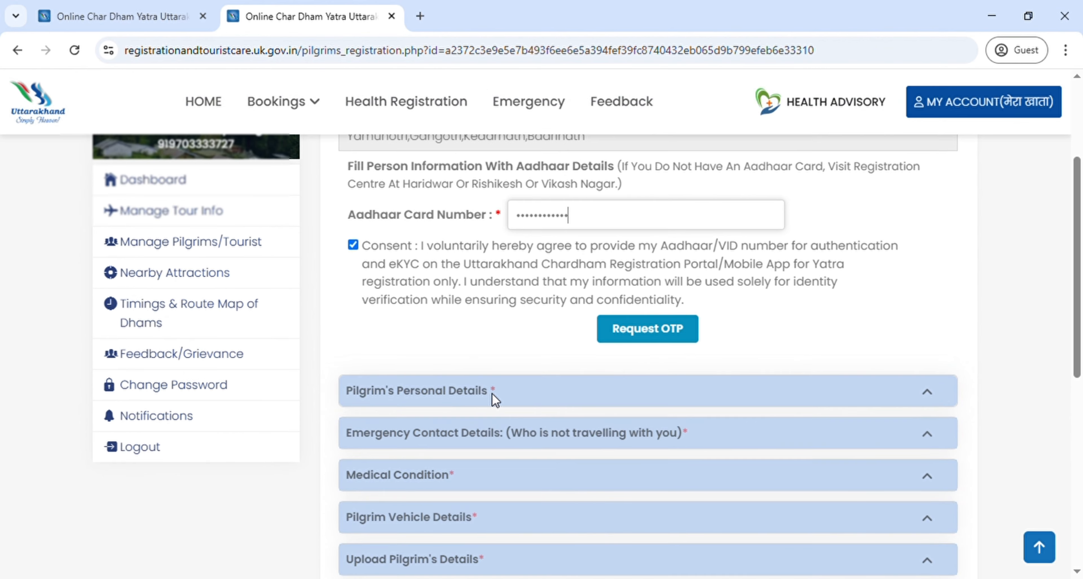
pyautogui.scroll(1, 492, 394)
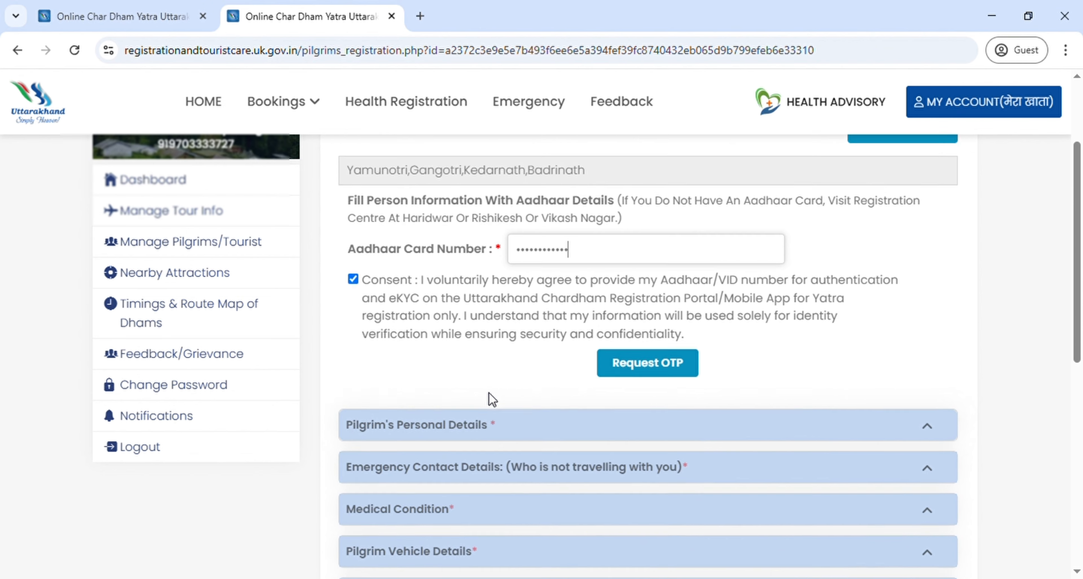
pyautogui.scroll(1, 492, 399)
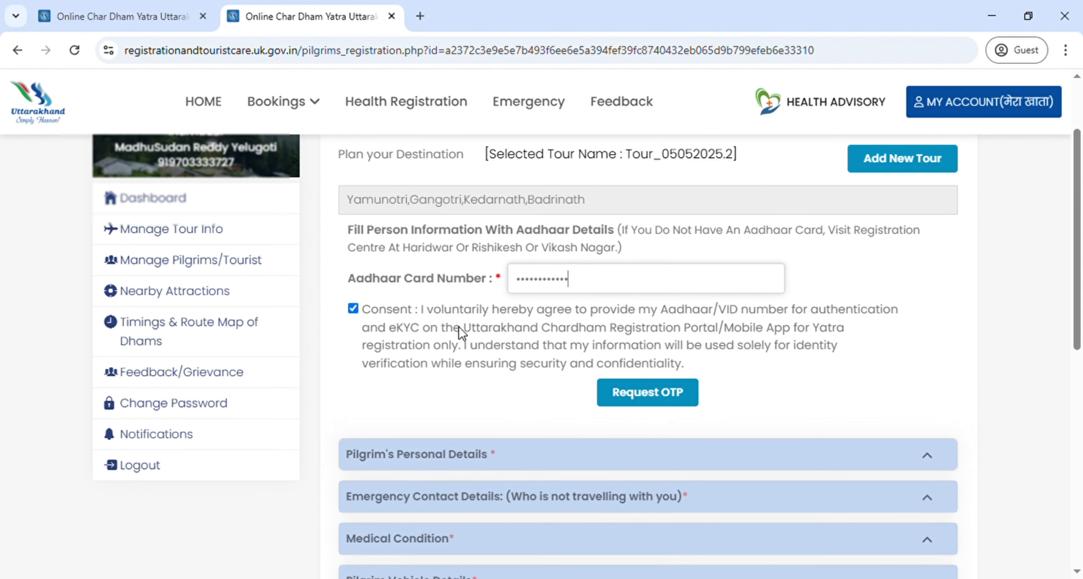
pyautogui.scroll(-3, 459, 326)
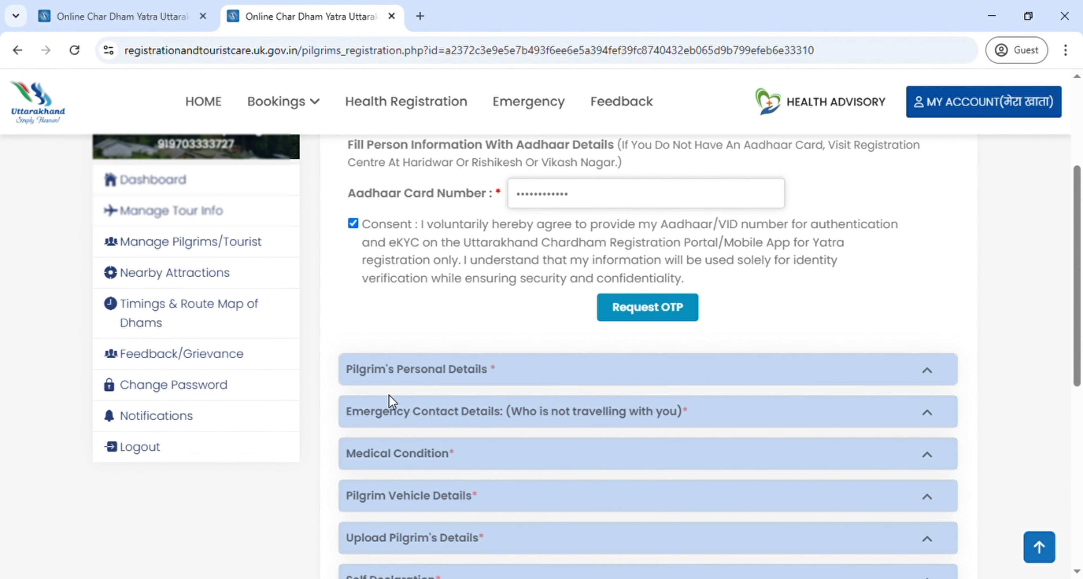
pyautogui.scroll(-1, 381, 389)
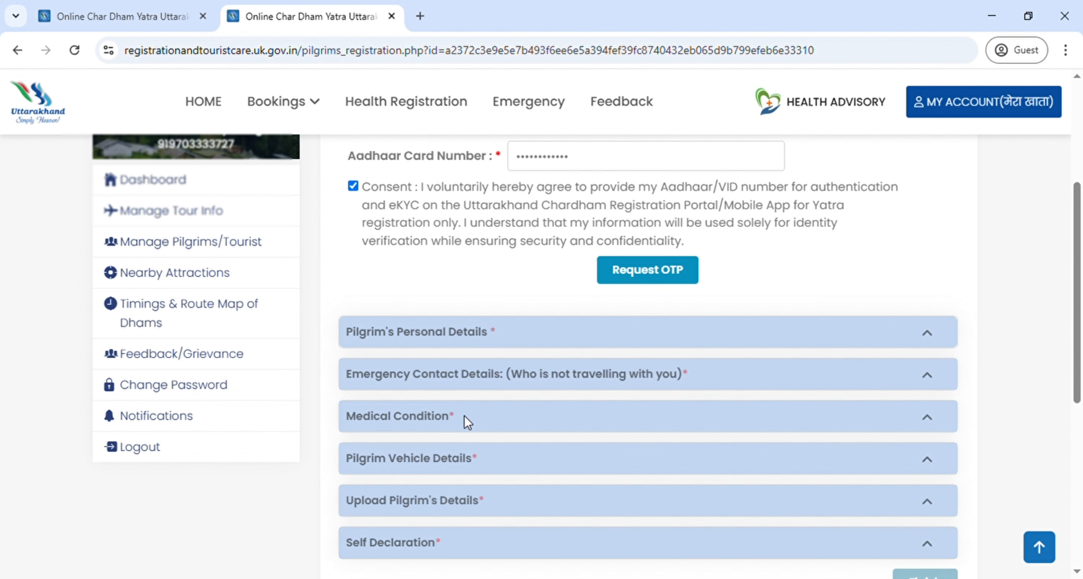
pyautogui.scroll(-1, 465, 415)
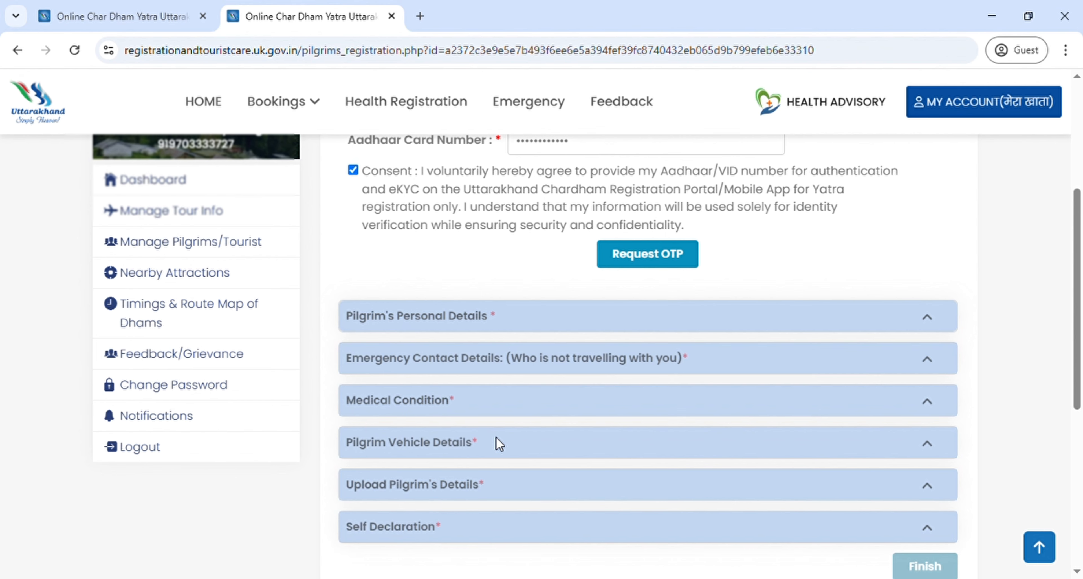
pyautogui.scroll(-3, 495, 437)
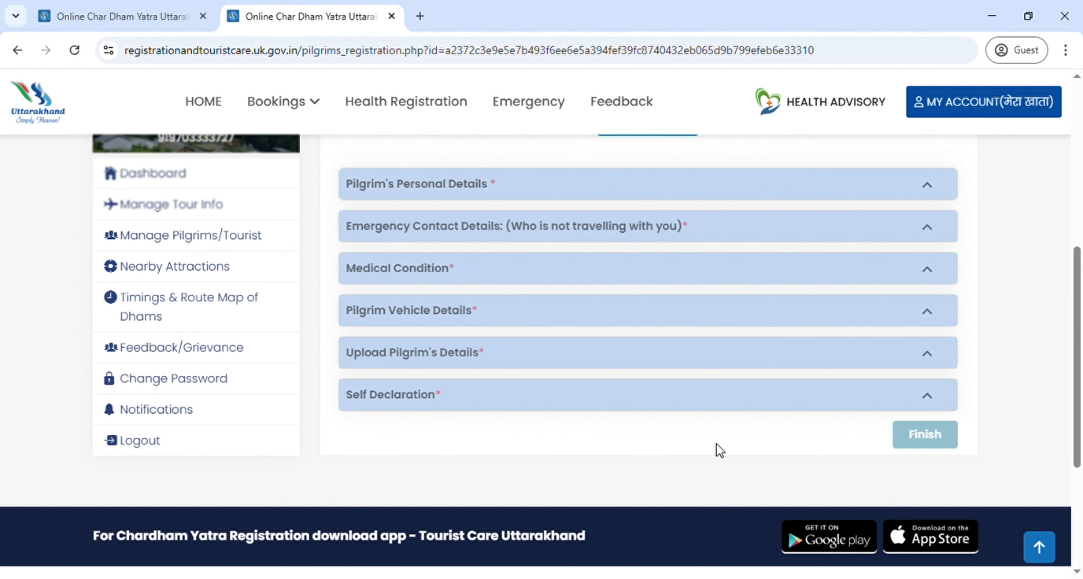
pyautogui.scroll(2, 717, 444)
pyautogui.scroll(4, 717, 445)
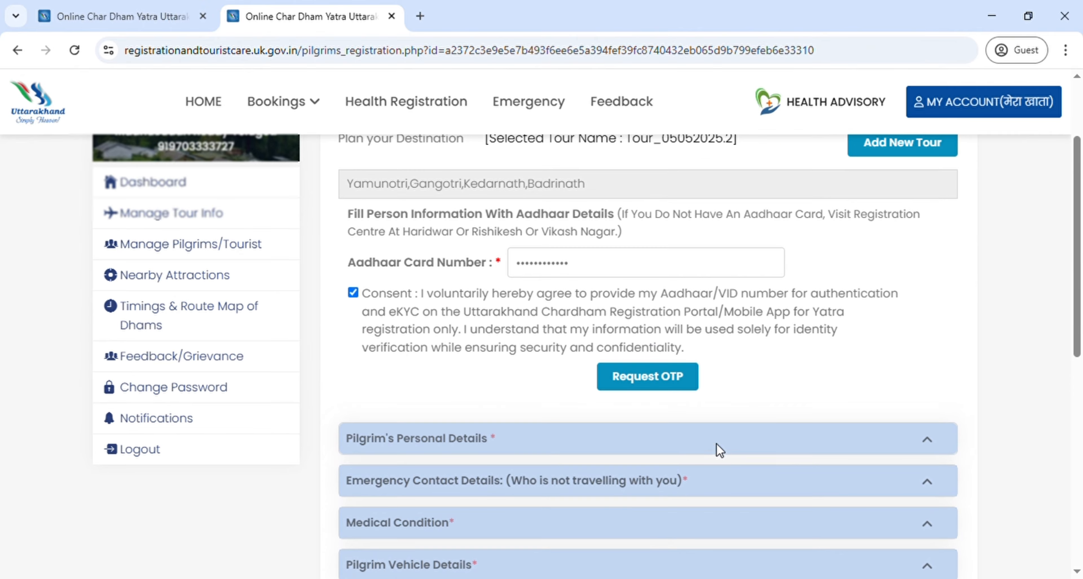
pyautogui.scroll(2, 303, 236)
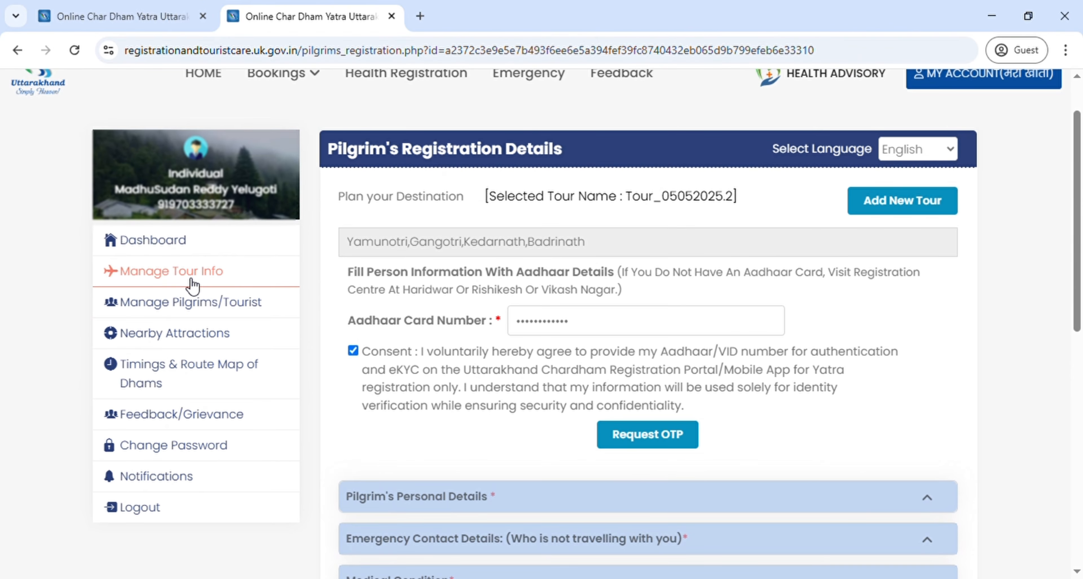
# Step: Check Tour_05052025.2 in the Manage Tour Info list, then return to the Dashboard
pyautogui.click(169, 282)
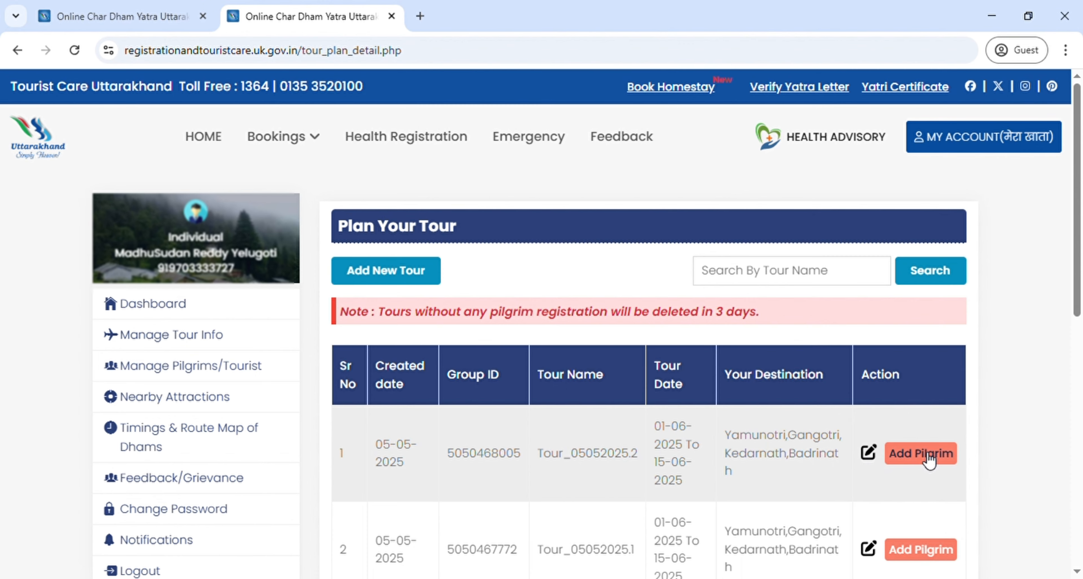
pyautogui.scroll(-1, 729, 451)
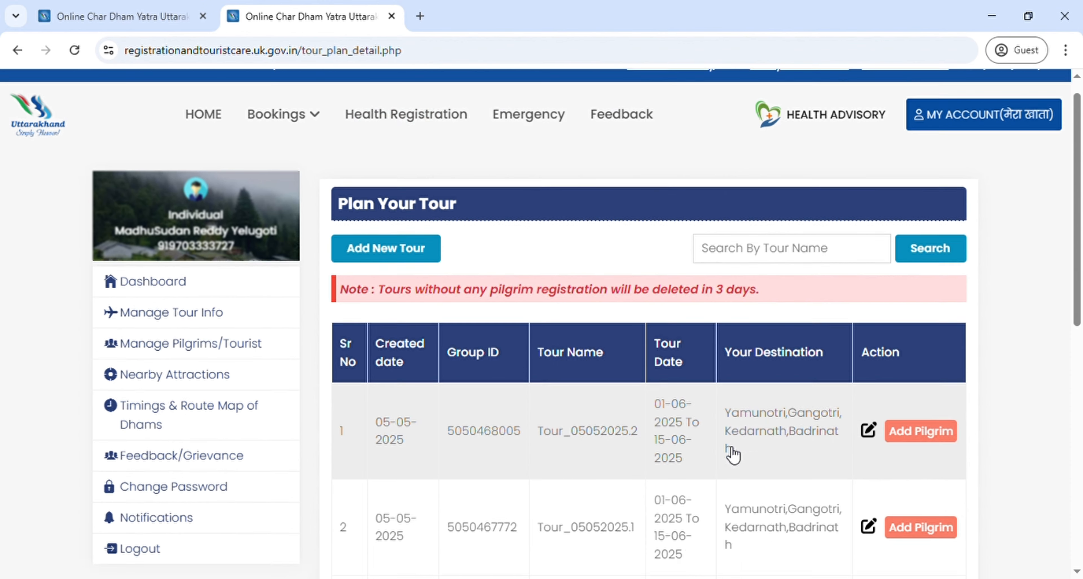
pyautogui.scroll(1, 732, 454)
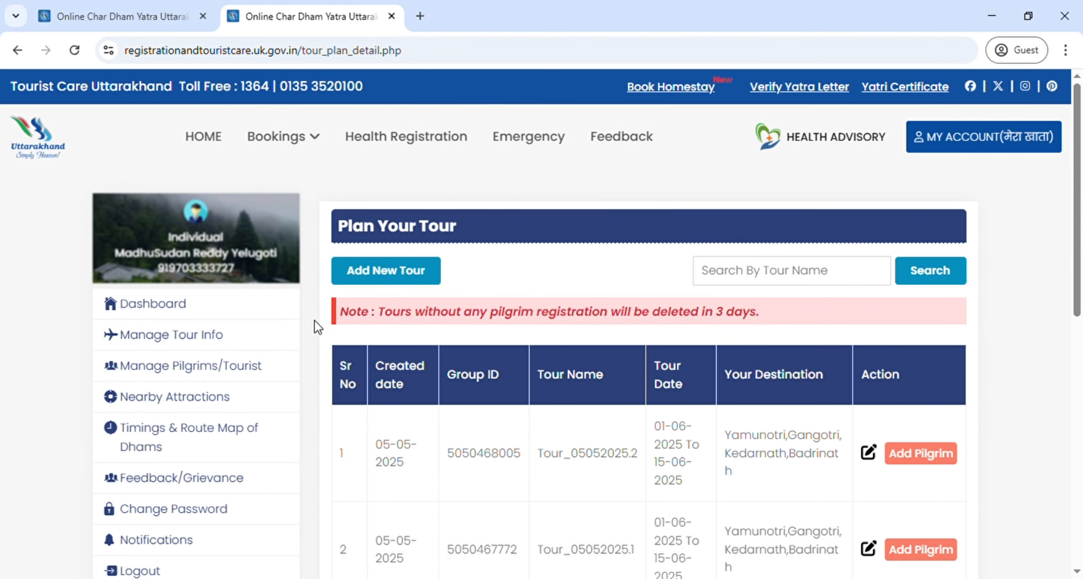
pyautogui.click(221, 313)
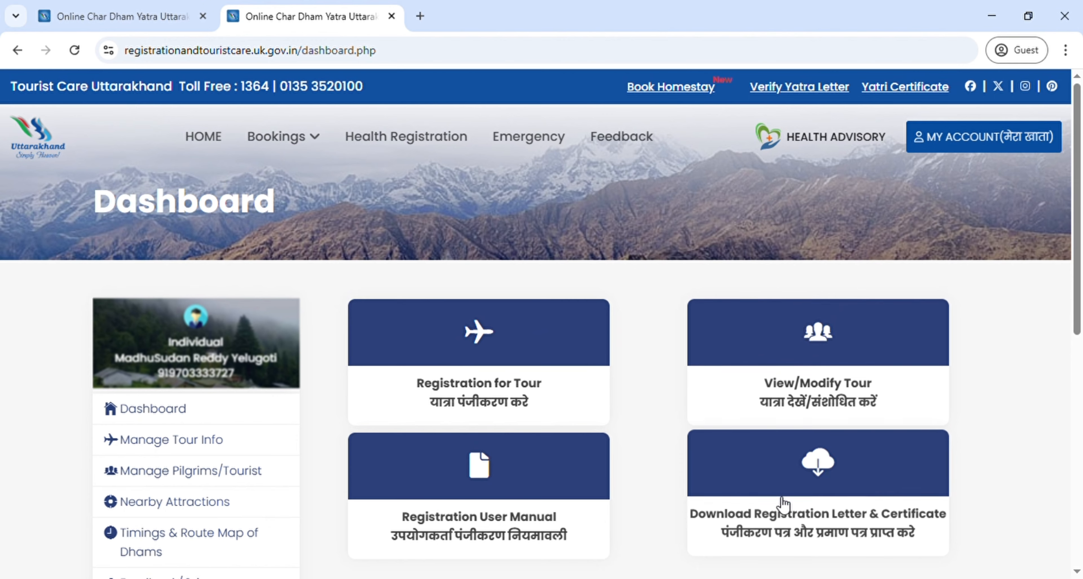
# Step: Show the pilgrims list for Tour_05052025.1 on the Download Registration Letter & Certificate page
pyautogui.click(852, 484)
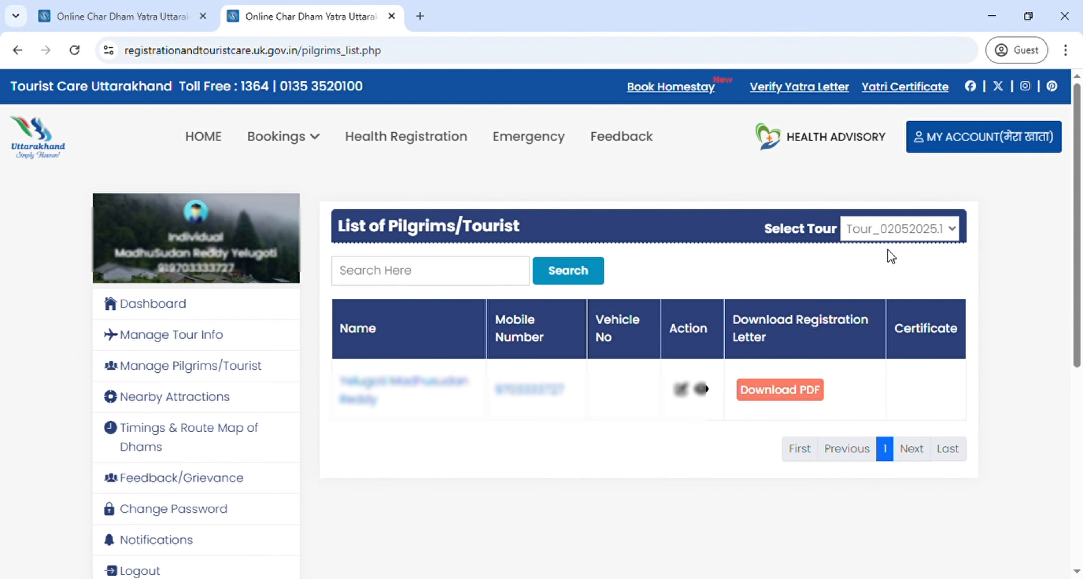
pyautogui.click(891, 272)
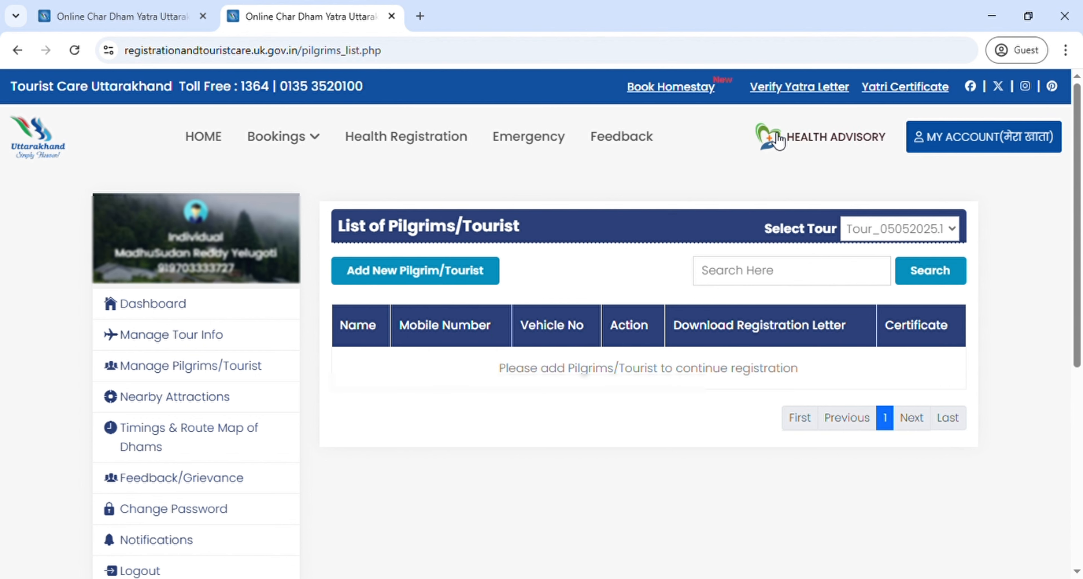
# Step: Go to Verify Yatra Letter and select its registration number and captcha fields
pyautogui.click(839, 89)
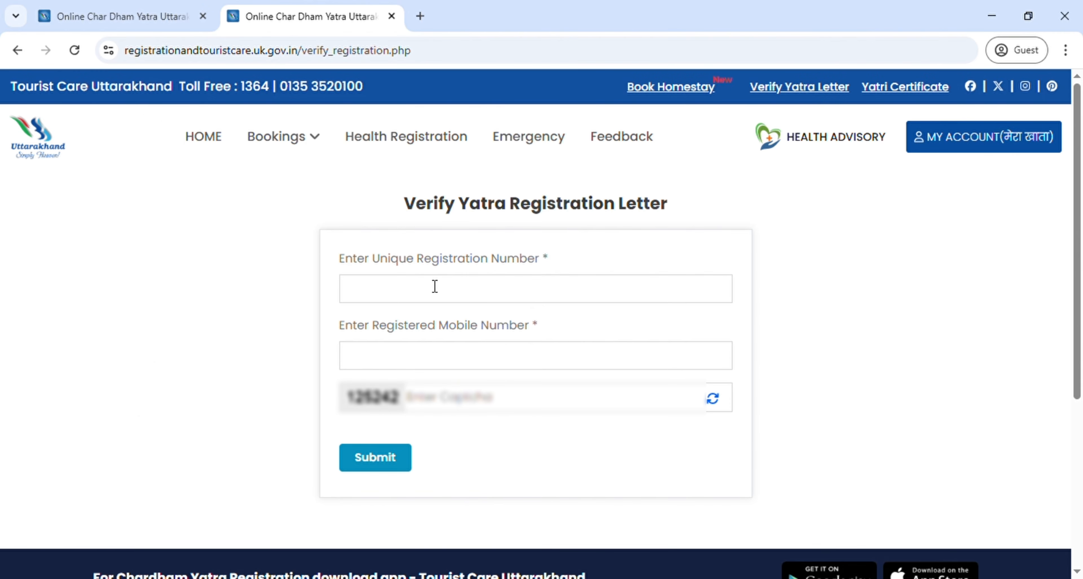
pyautogui.click(435, 286)
pyautogui.click(428, 335)
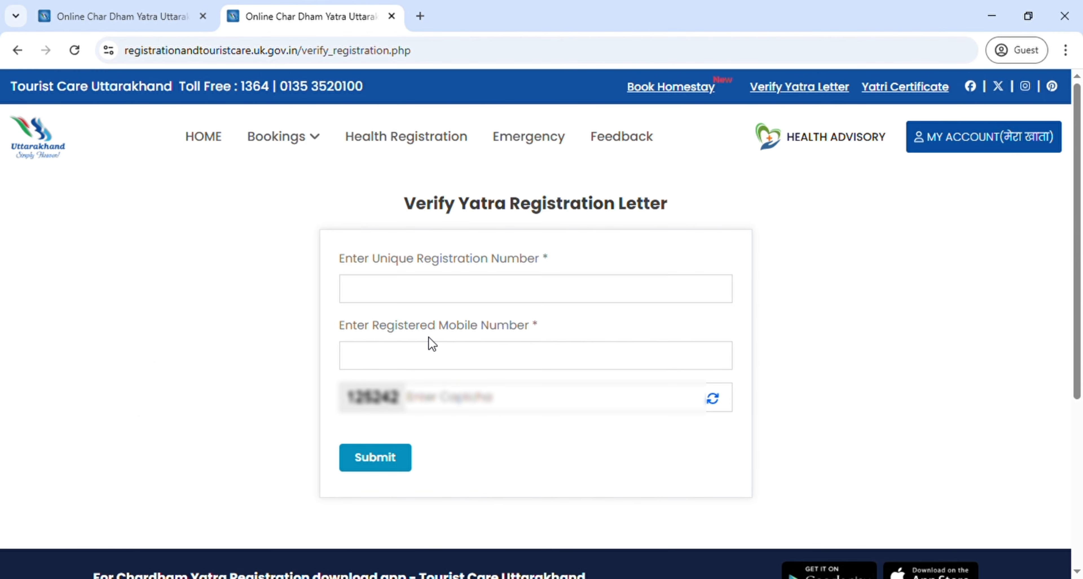
pyautogui.click(462, 411)
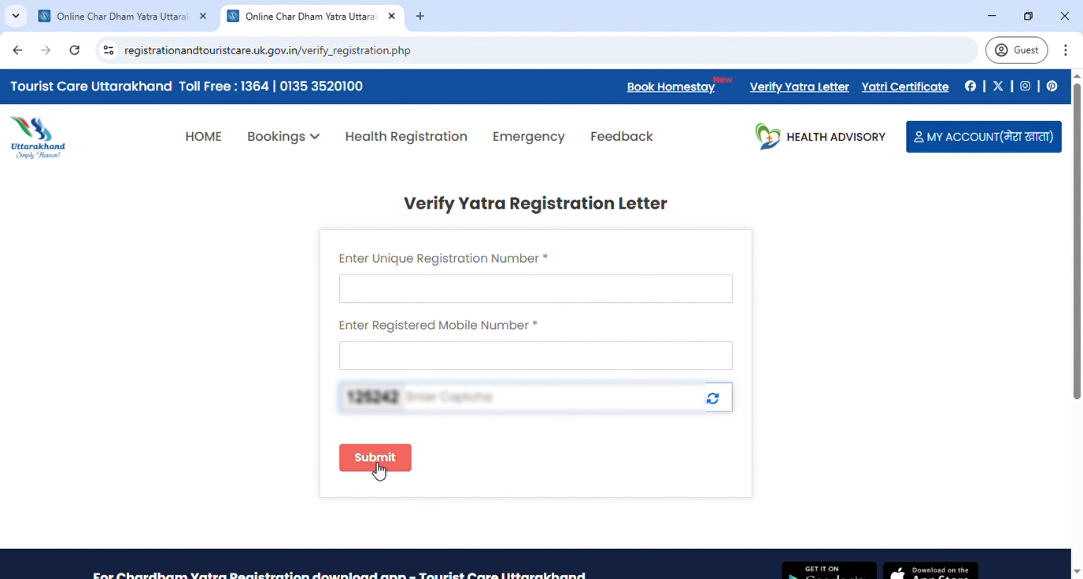